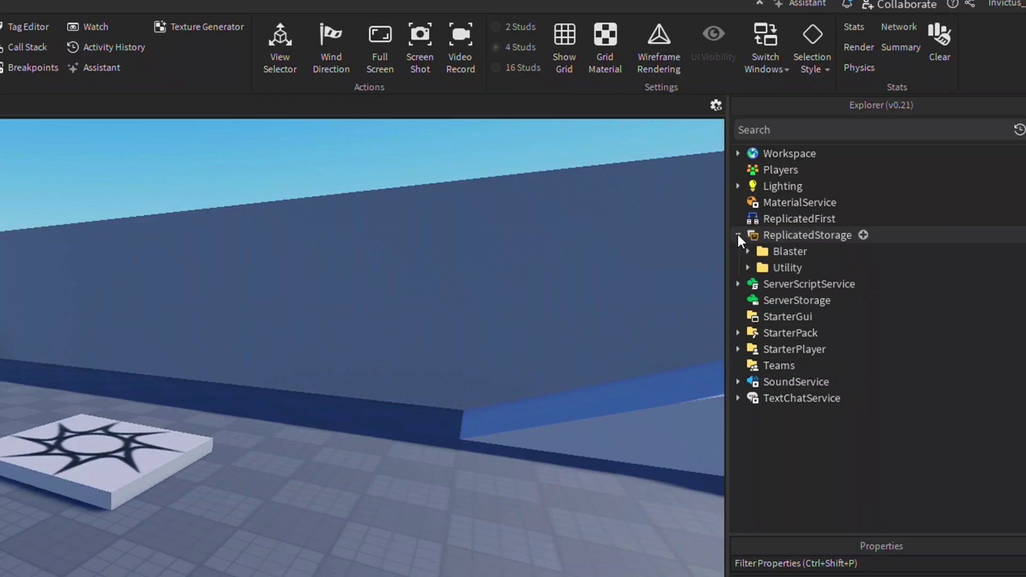
Move the Blaster view model from ReplicatedStorage > Blaster > ViewModels onto Workspace
click(748, 253)
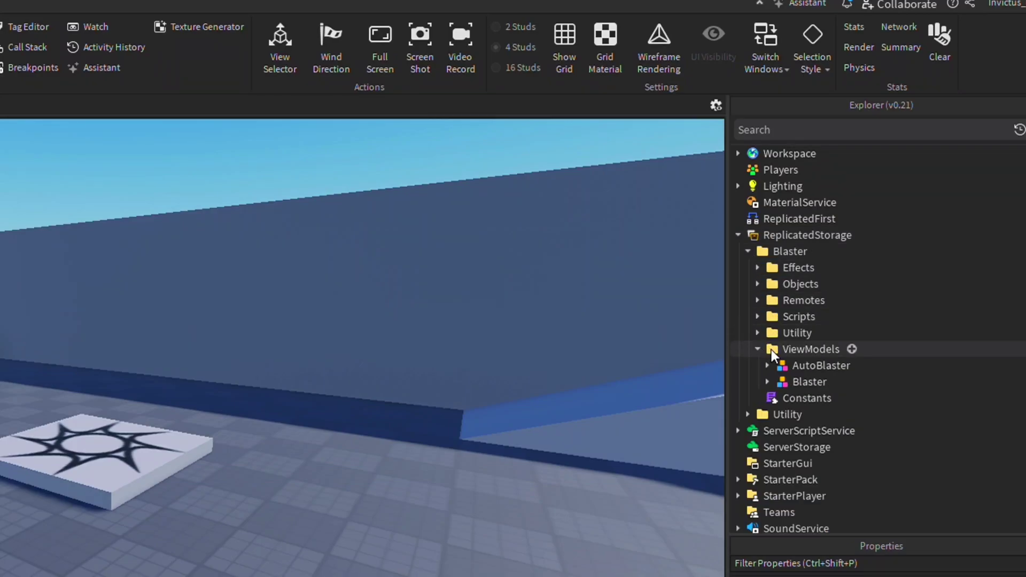
click(806, 383)
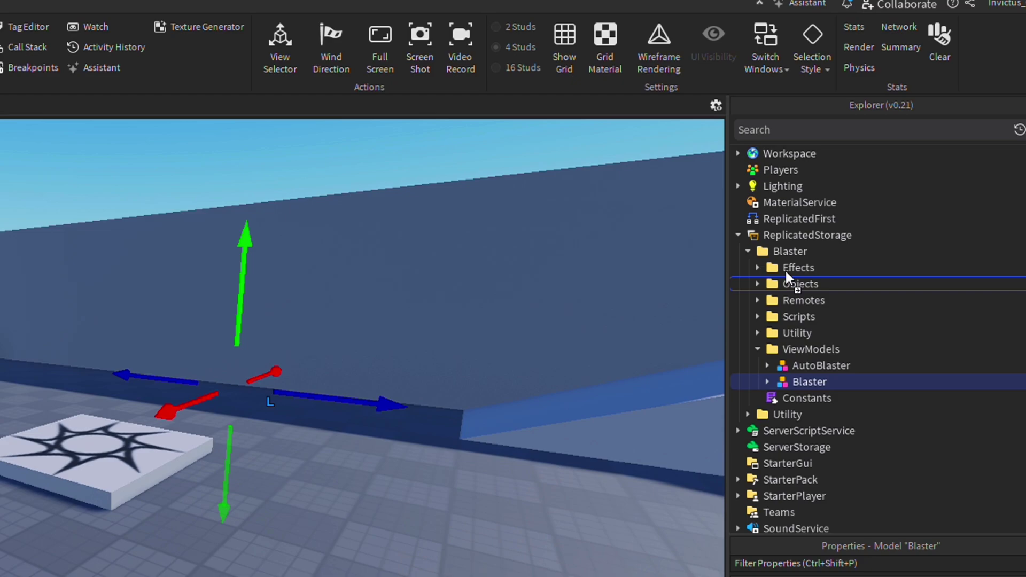
drag(761, 152, 762, 154)
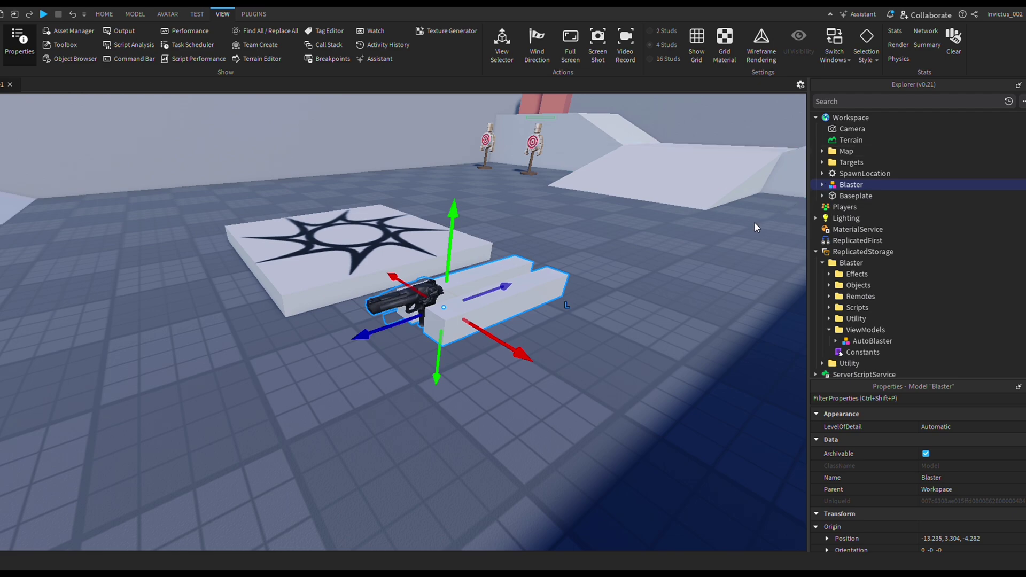
Focus on the Body's MuzzleAttachment and expand it to show CircleEmitter and FlashEmitter
click(822, 185)
click(829, 207)
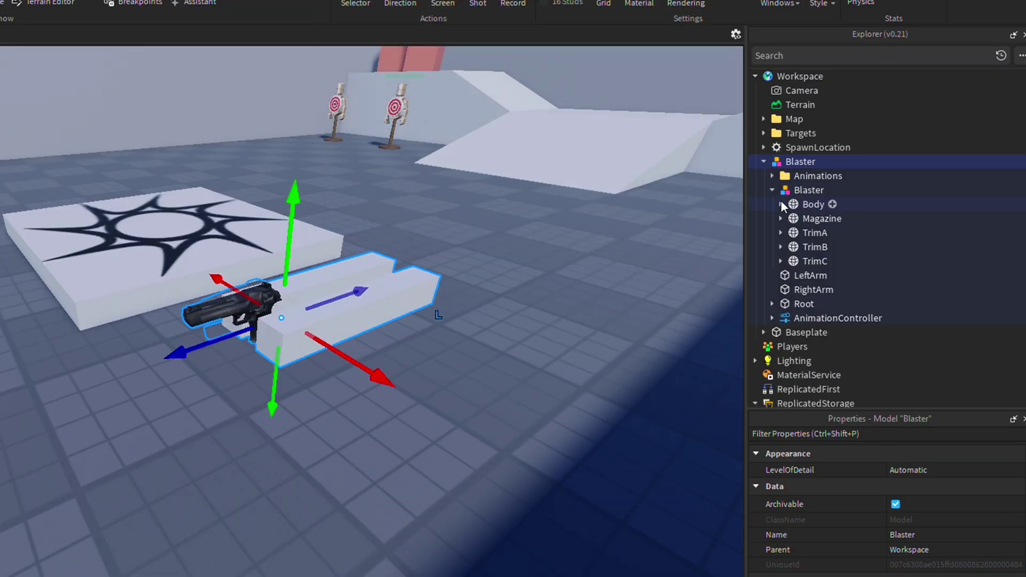
click(781, 203)
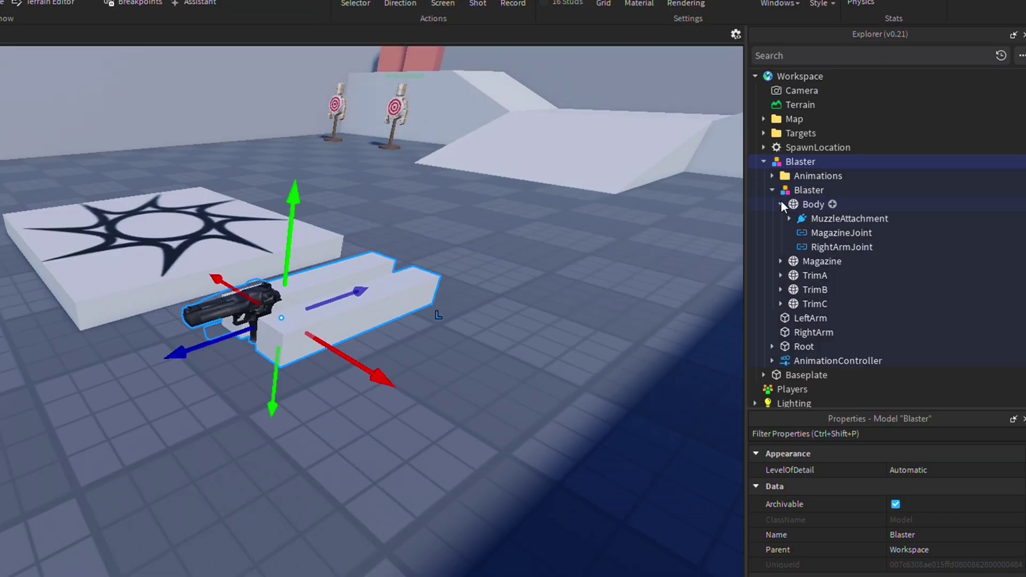
click(805, 218)
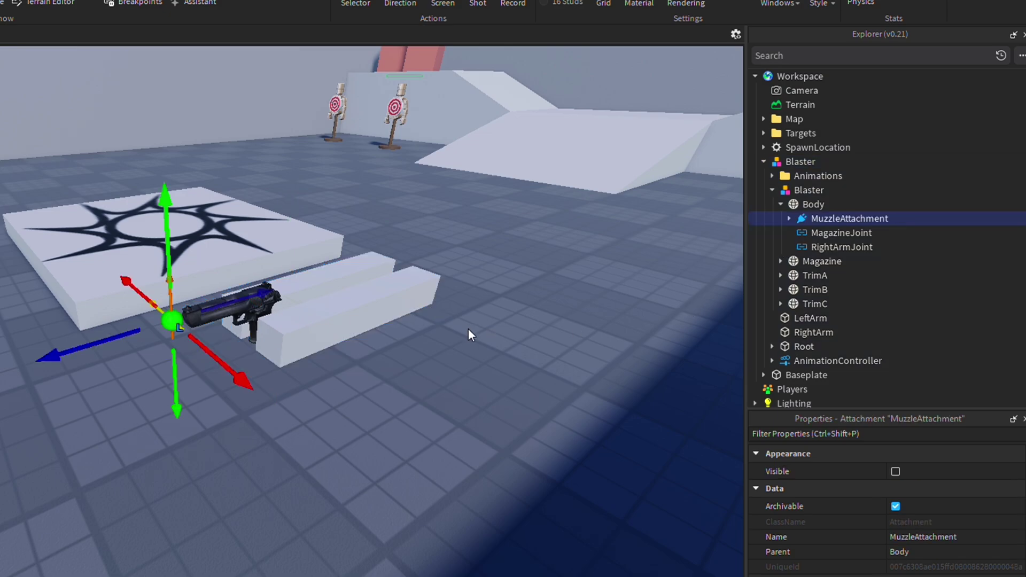
key(f)
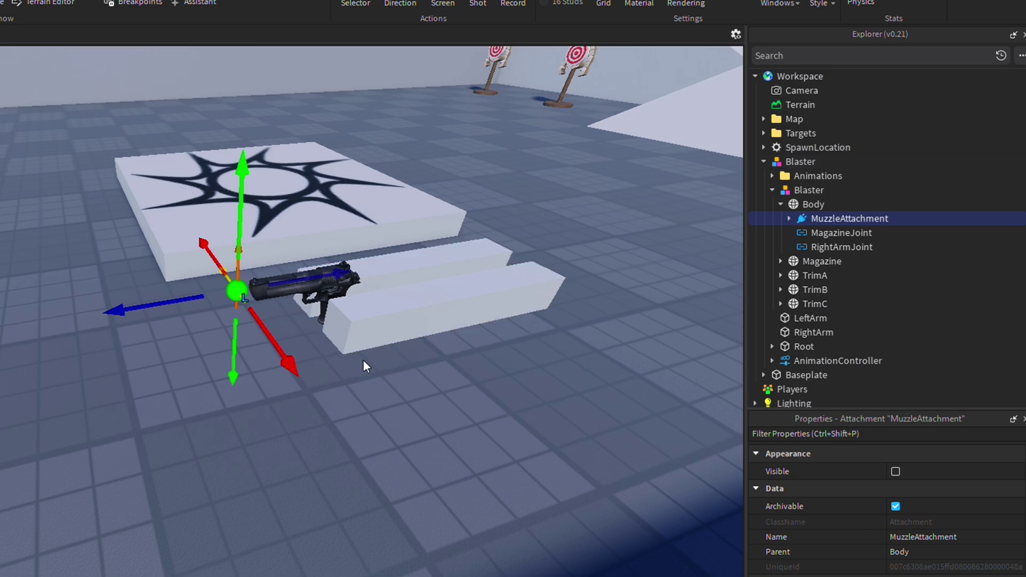
click(788, 218)
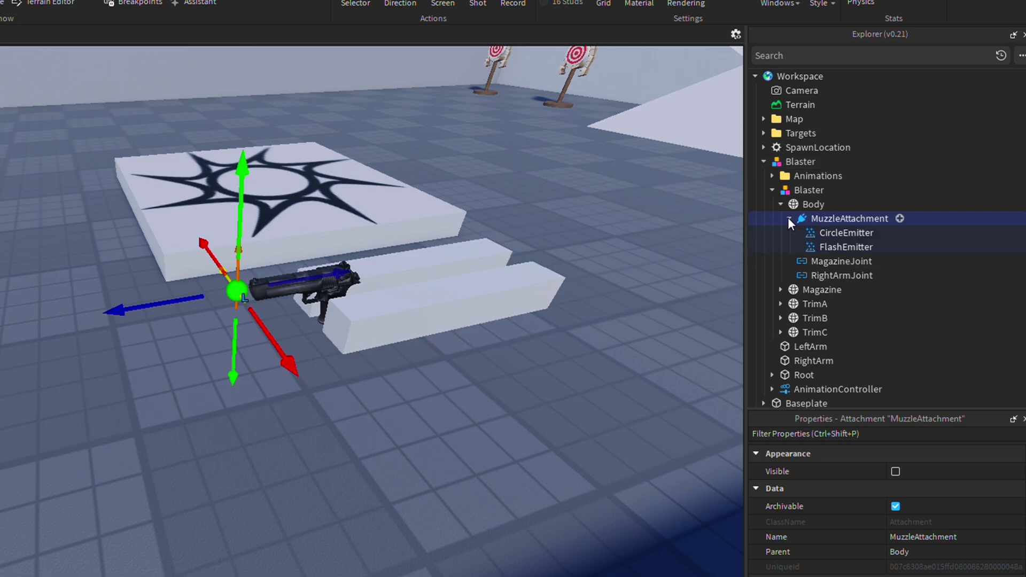
Enable the MuzzleAttachment's CircleEmitter so green particles show at the barrel
click(816, 236)
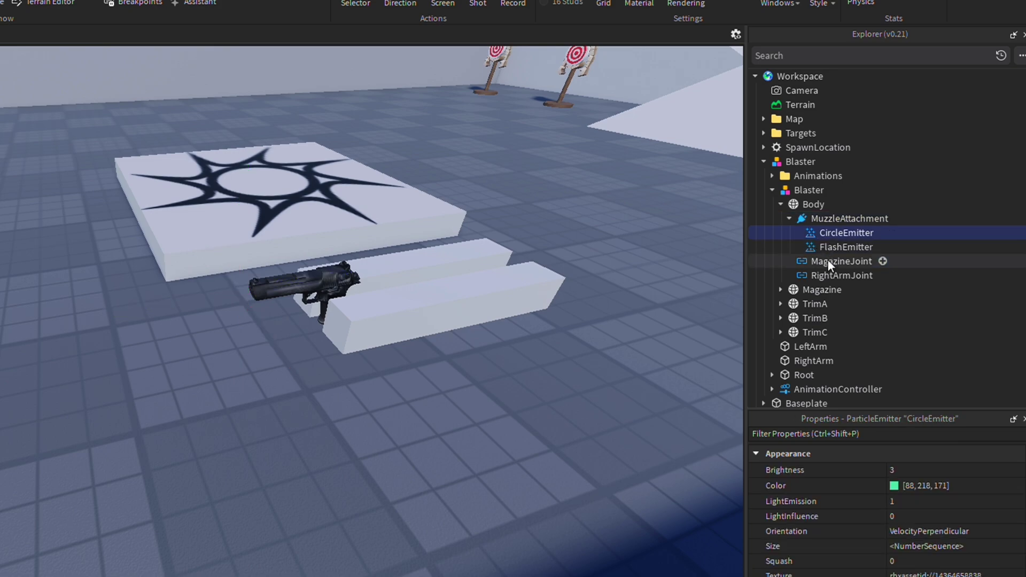
click(826, 248)
click(835, 236)
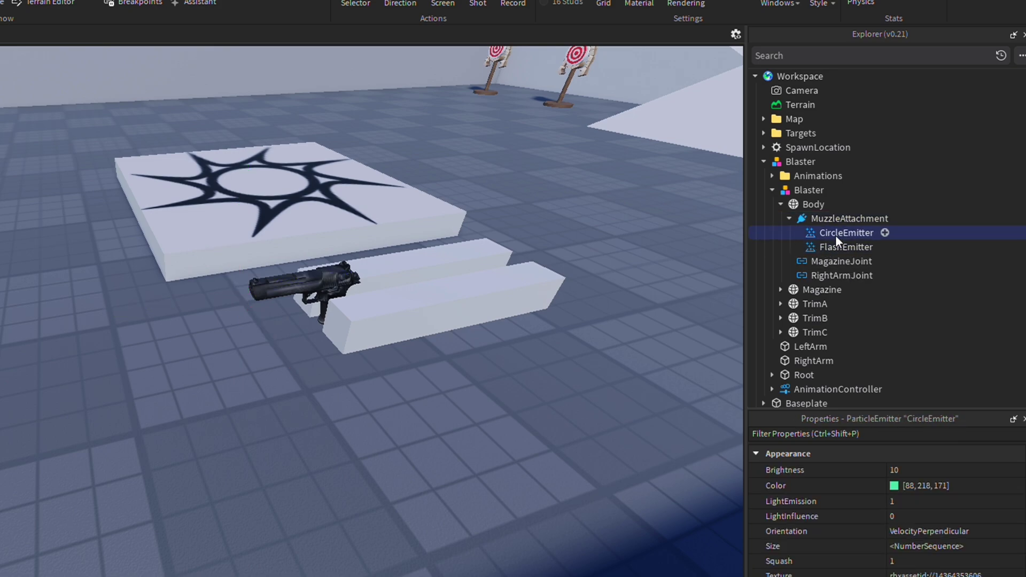
scroll(870, 532, down, 2)
scroll(870, 532, down, 5)
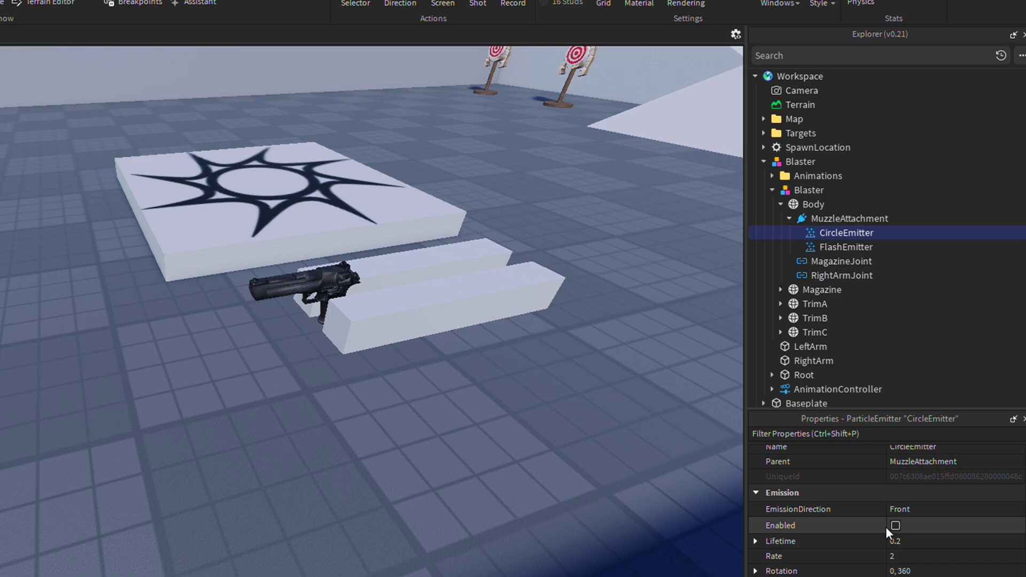
click(896, 526)
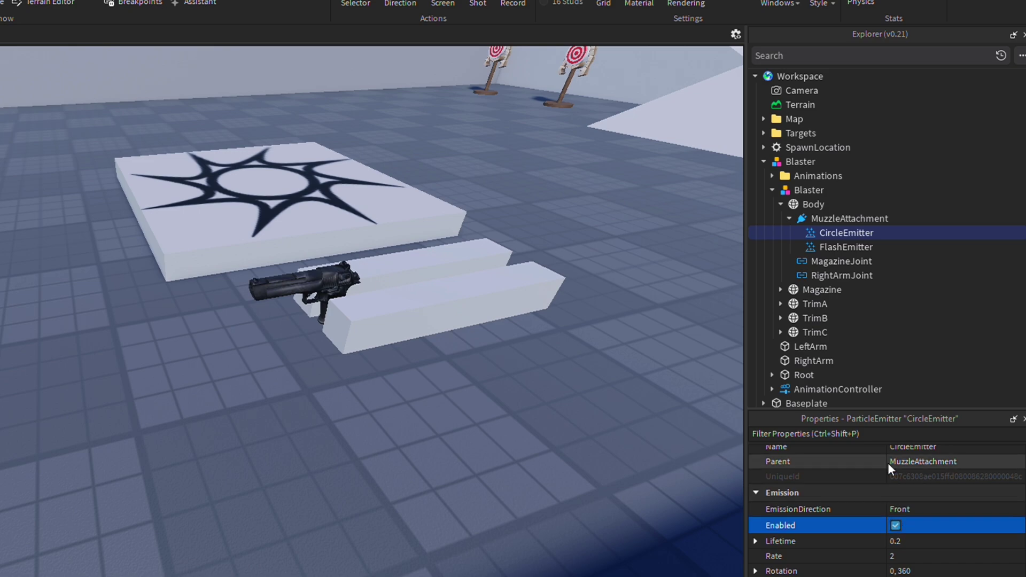
click(826, 252)
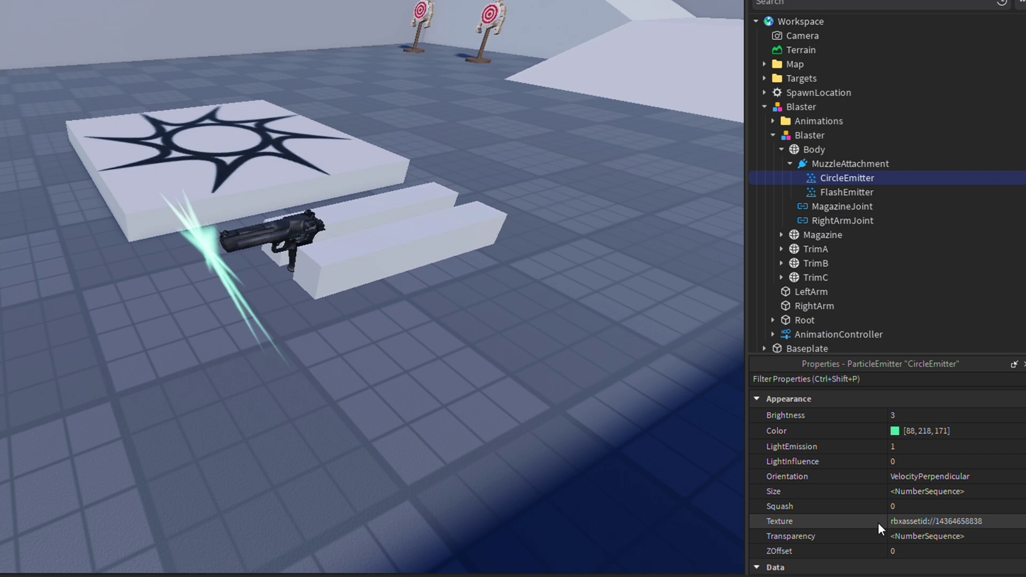
Set CircleEmitter Transparency to 1 and FlashEmitter Color to 218, 88, 2
click(935, 537)
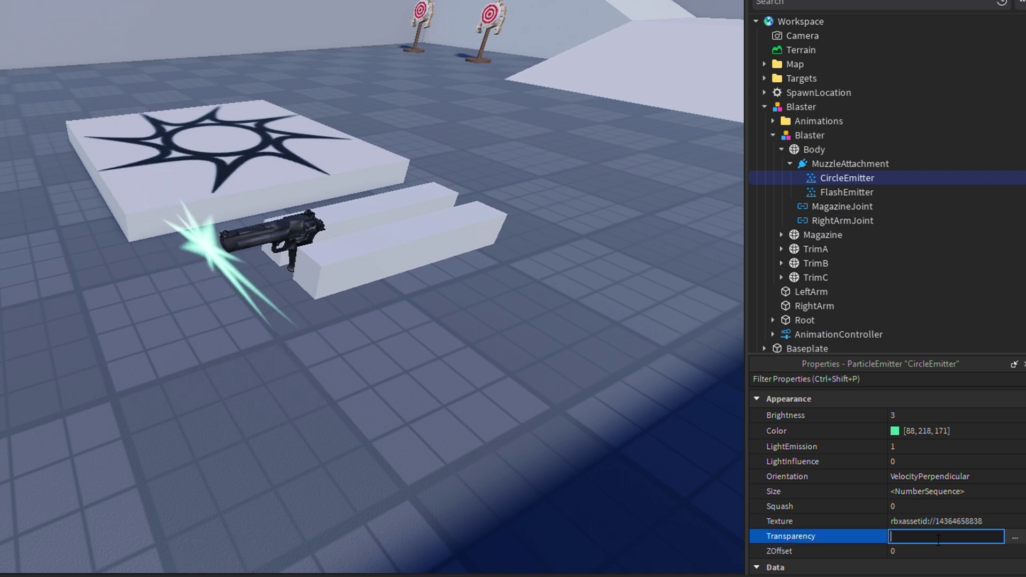
text(1)
key(Return)
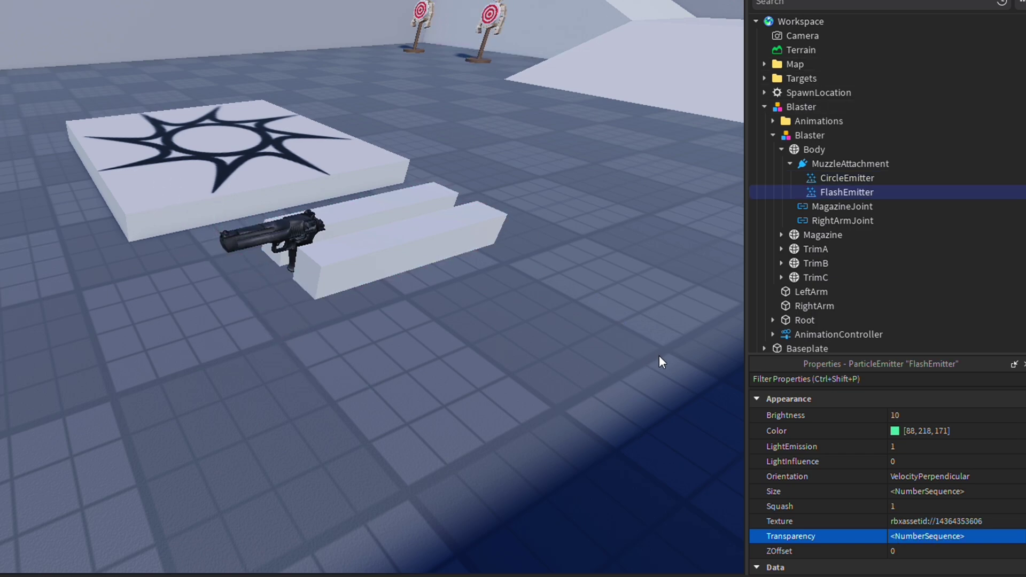
click(891, 430)
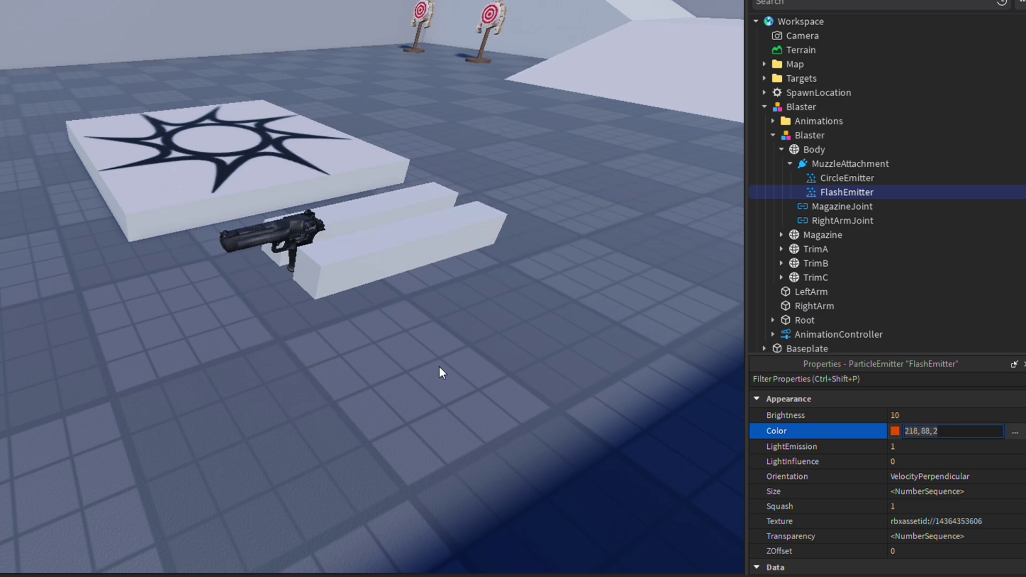
key(Return)
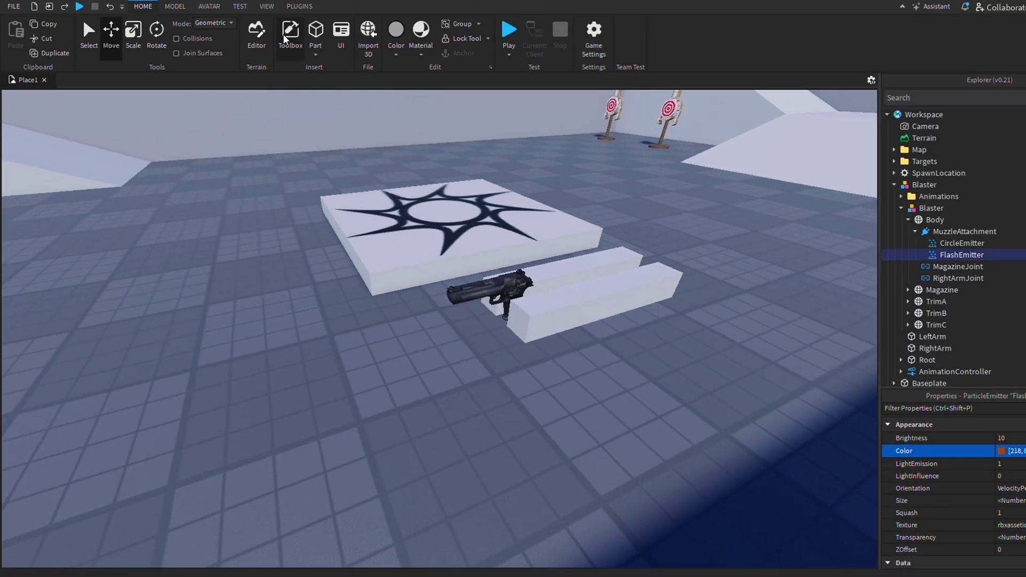
Search the Creator Store Decals for 'muzzleflash1'
click(285, 38)
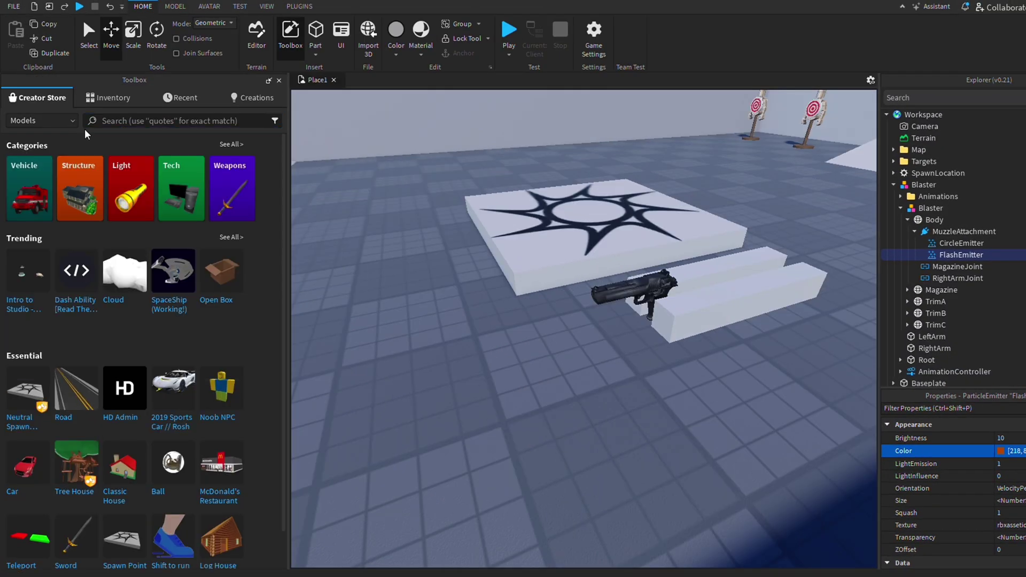
click(31, 121)
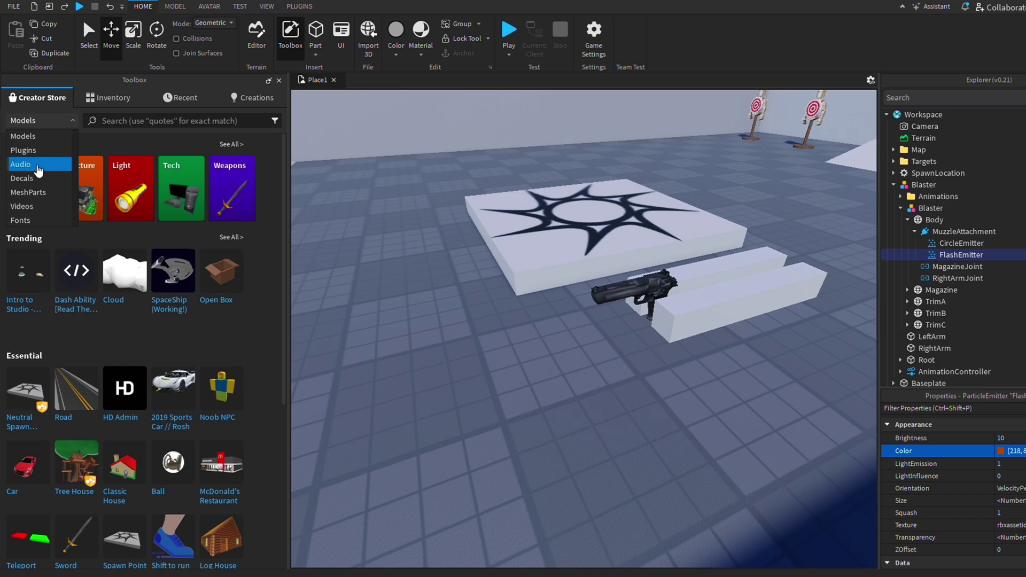
click(24, 182)
click(160, 121)
text(muzzlefl)
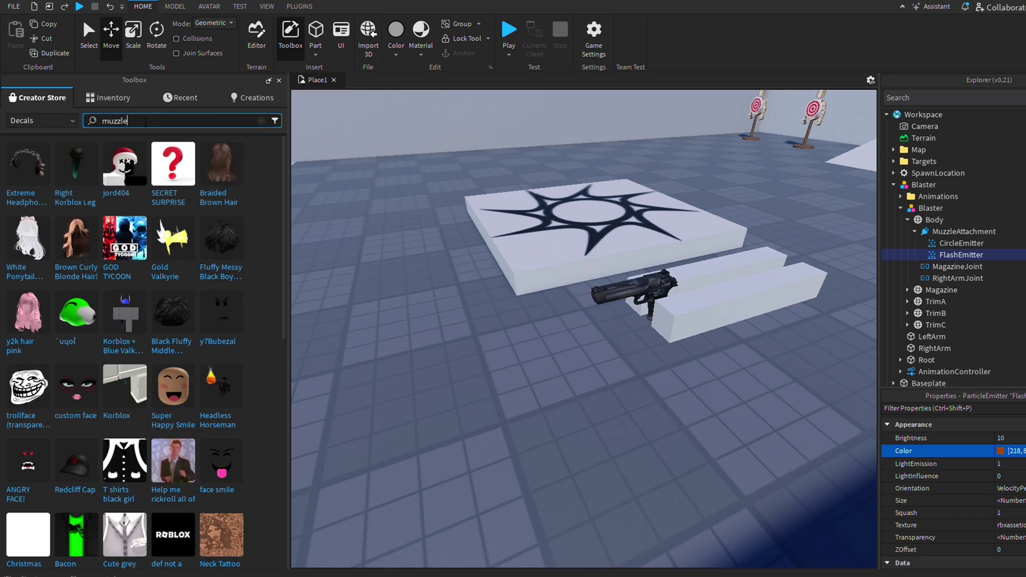
text(ash1)
key(Return)
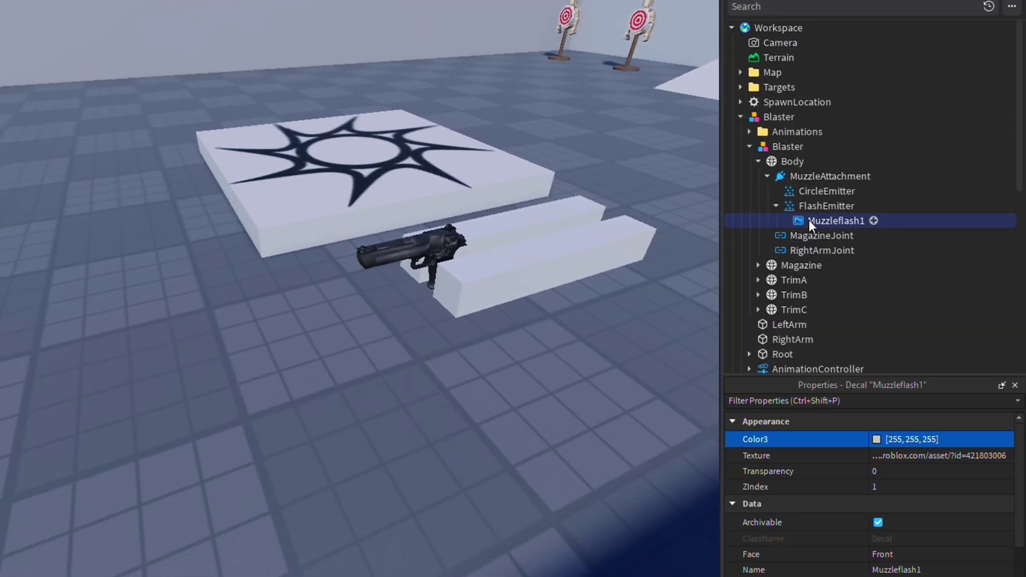
click(909, 453)
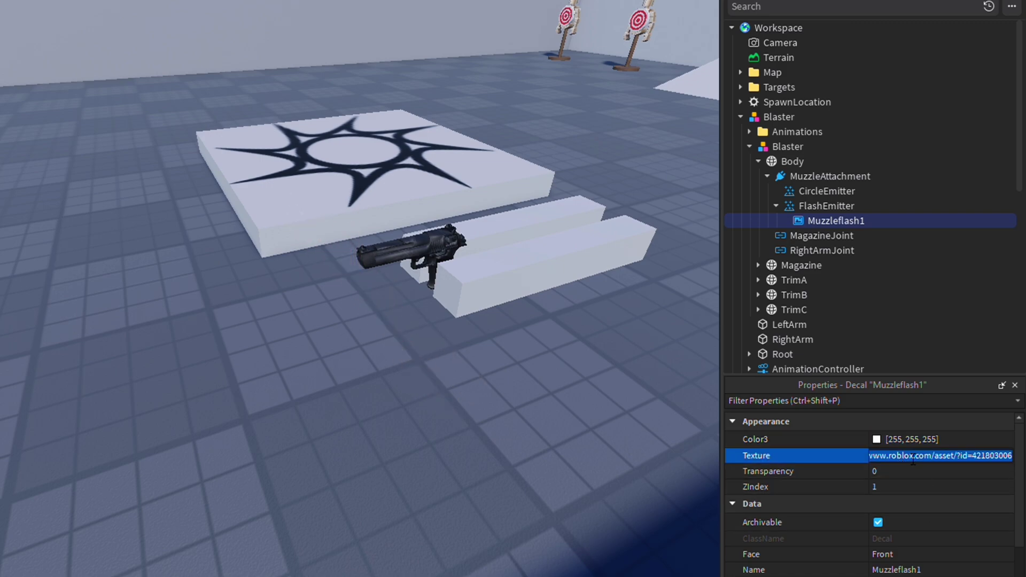
click(809, 209)
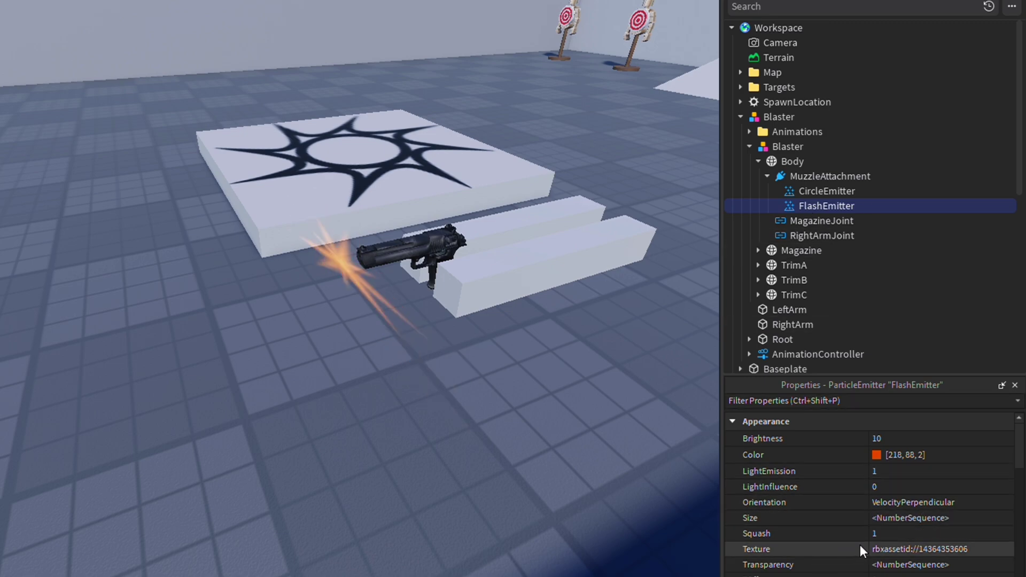
click(904, 550)
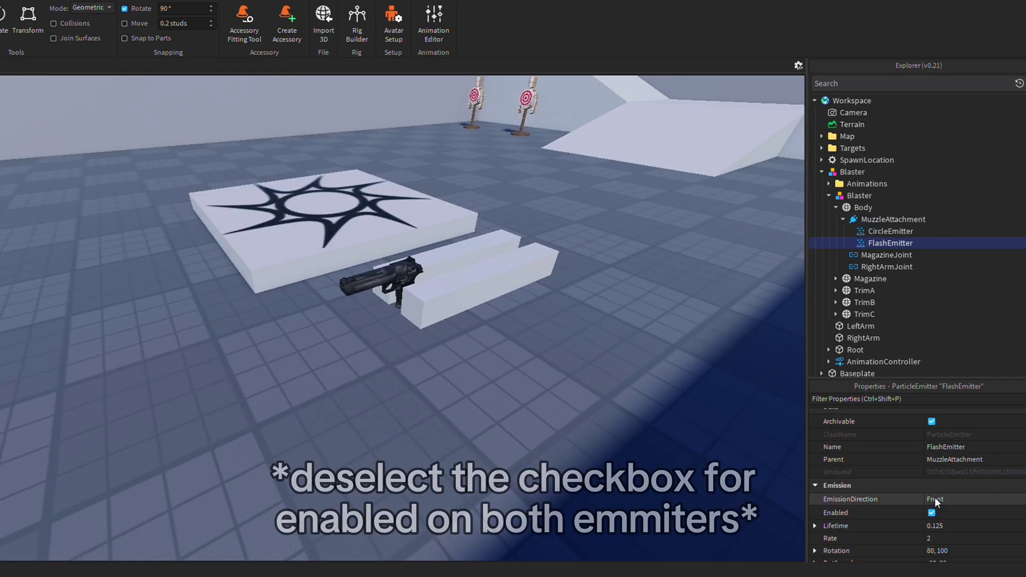
click(932, 513)
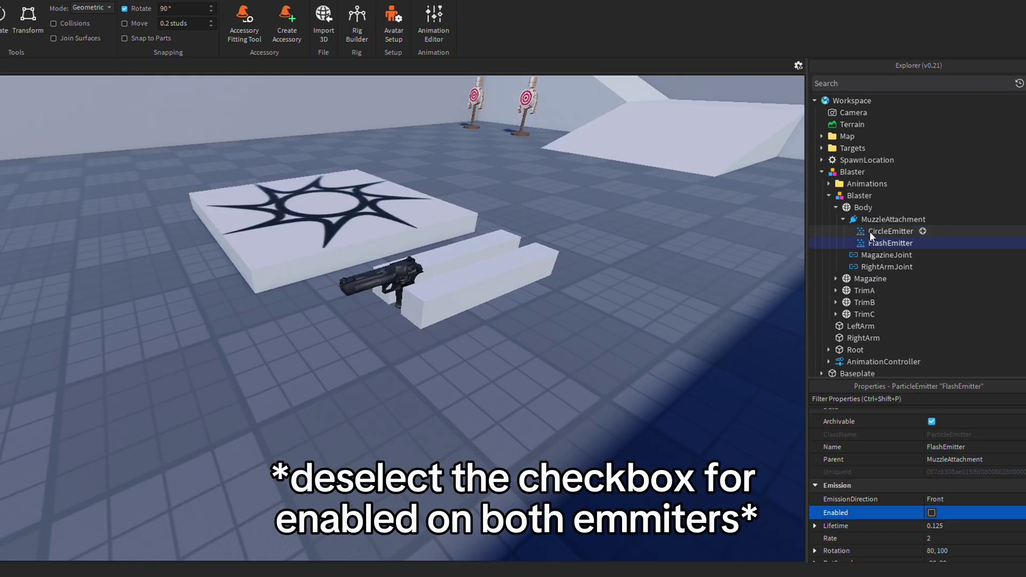
click(821, 173)
scroll(909, 241, down, 3)
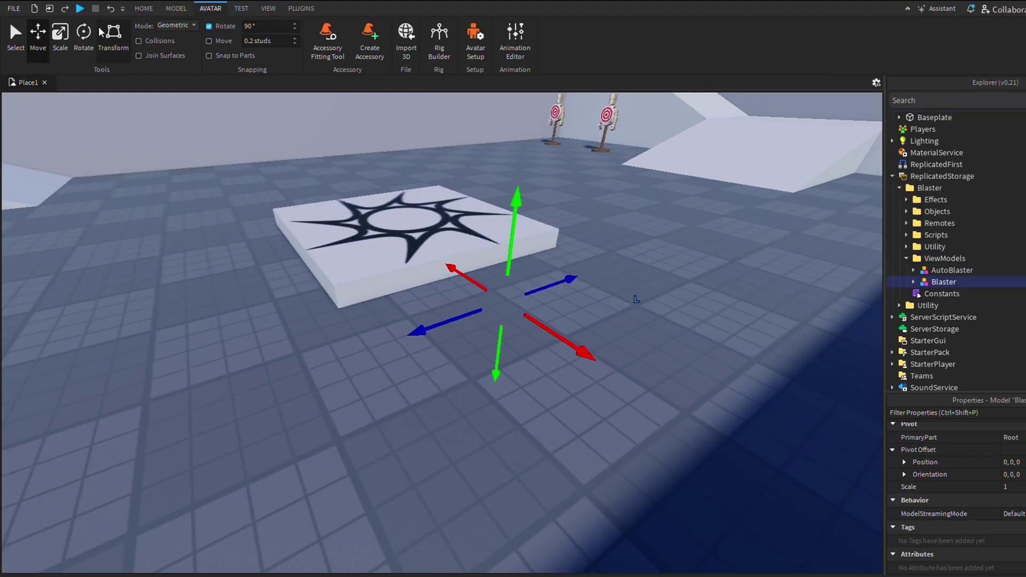
Start a playtest and fire six shots at the targets
click(79, 8)
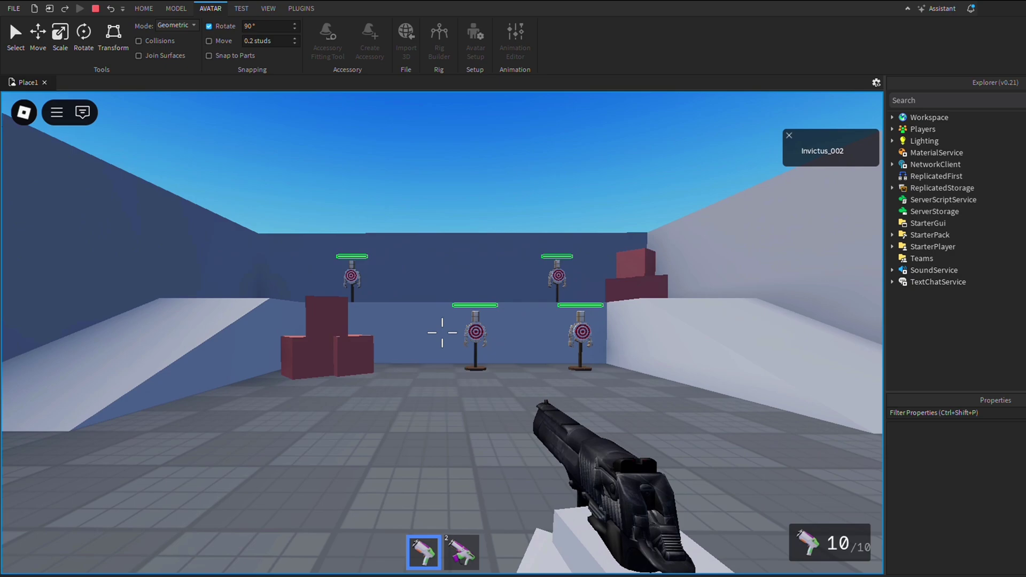
click(442, 333)
click(442, 333)
click(442, 332)
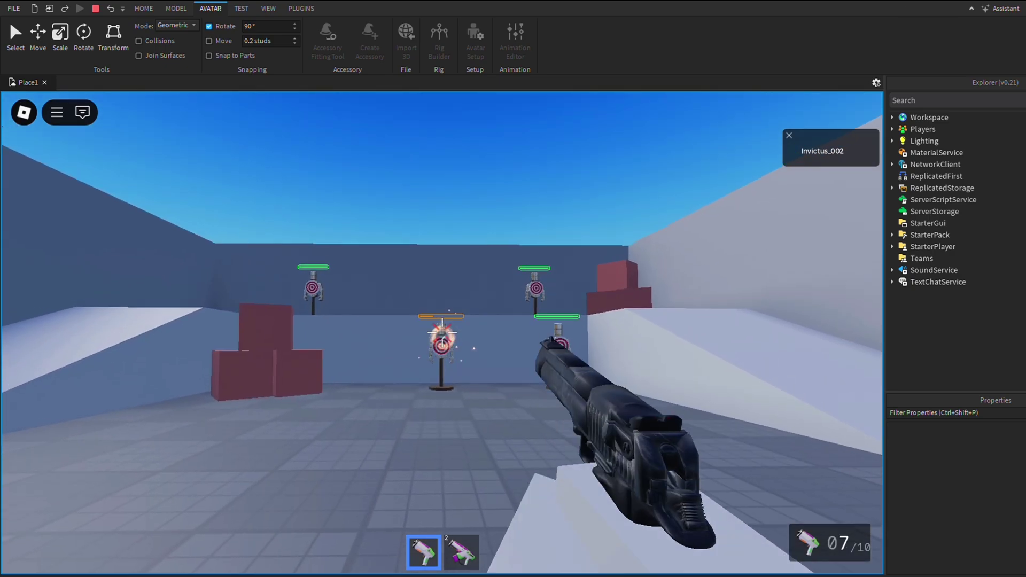
click(442, 333)
click(442, 333)
click(441, 334)
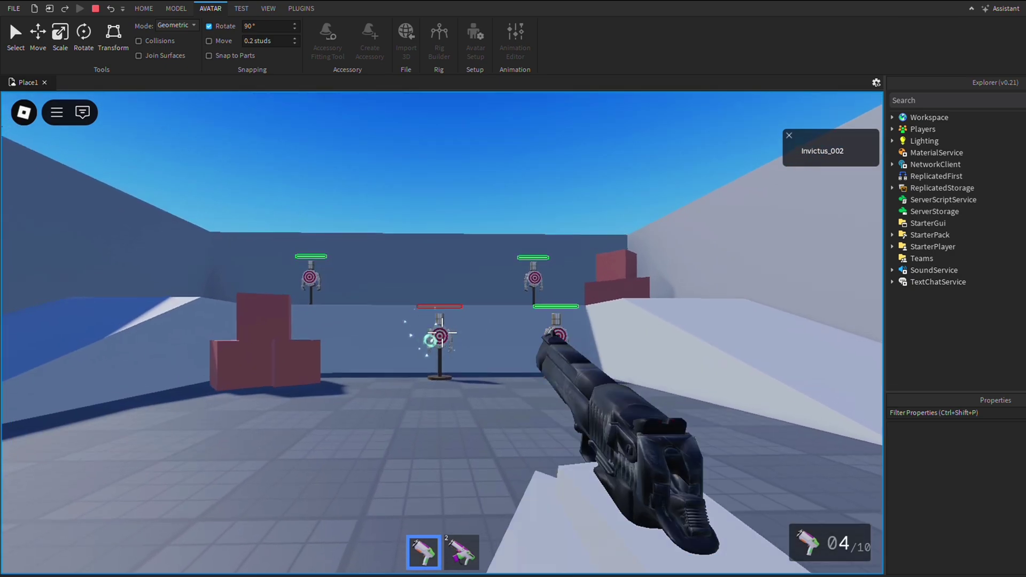
Reload with R, fire four more shots at the wall, and open the pause menu
key(r)
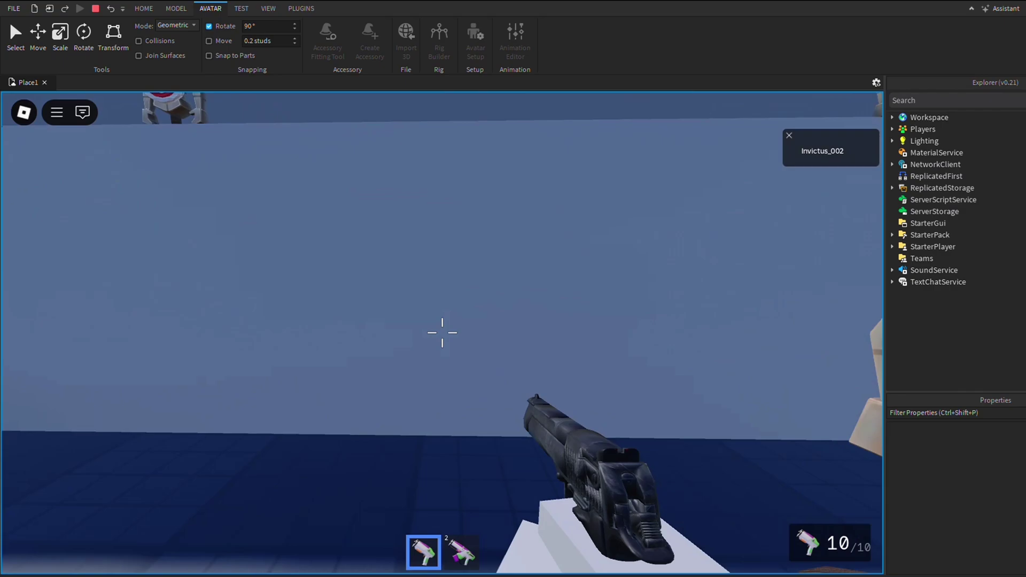
click(442, 332)
click(442, 332)
click(442, 332)
click(442, 332)
click(442, 333)
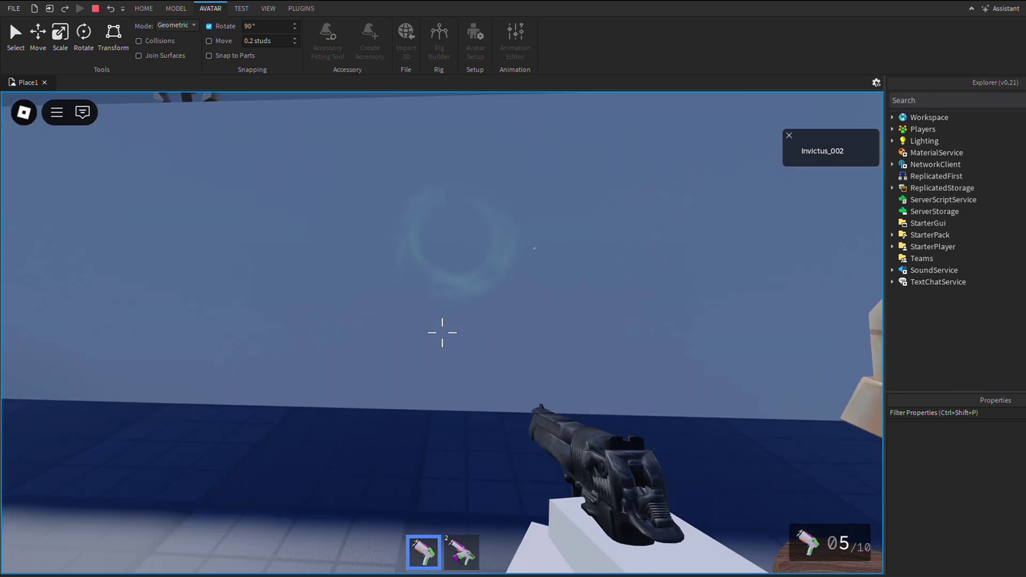
key(Escape)
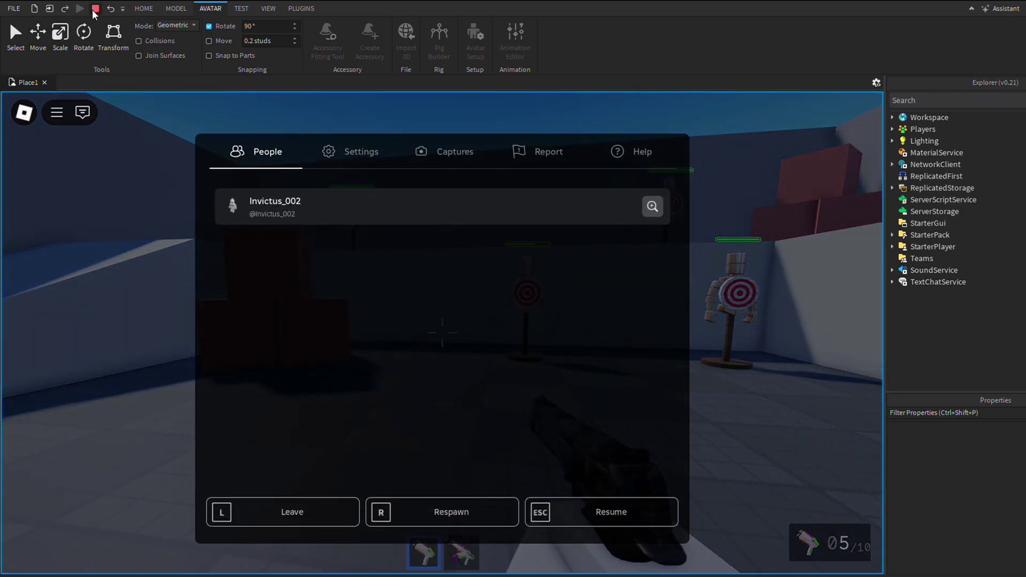
Stop the playtest and select CharacterImpact, EnvironmentImpact and LaserBeam in the Blaster's Objects folder
click(95, 10)
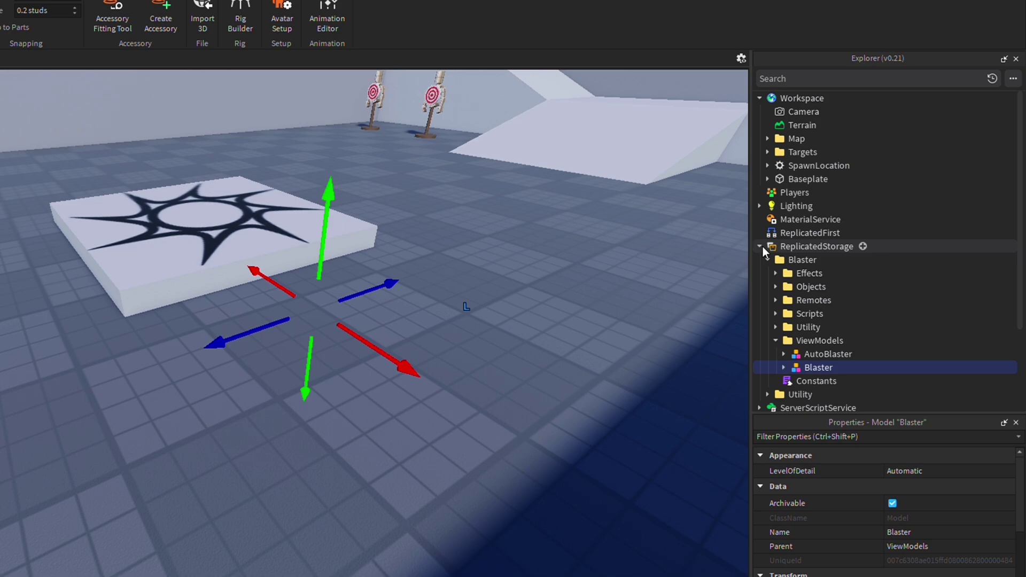
click(776, 287)
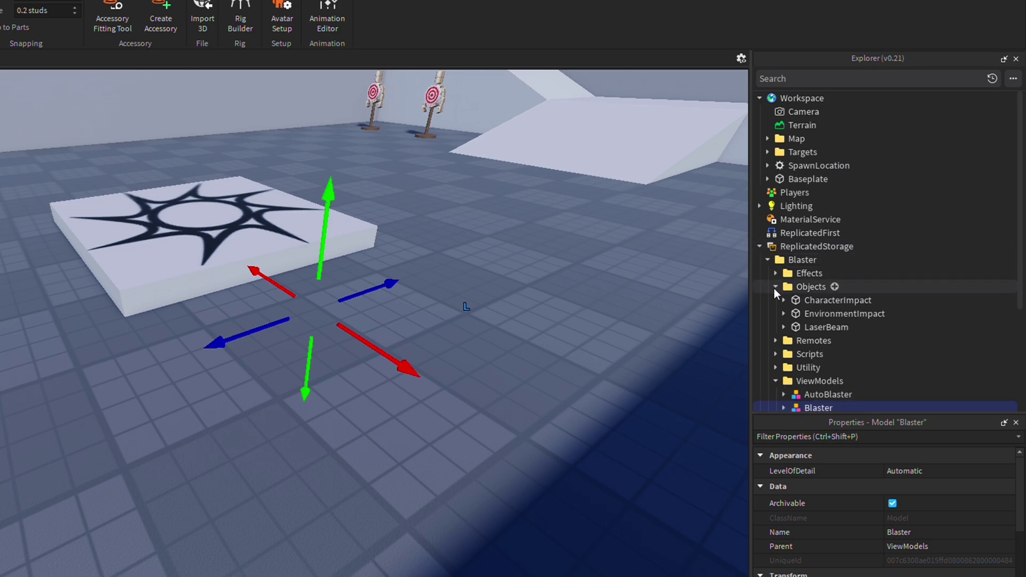
click(807, 300)
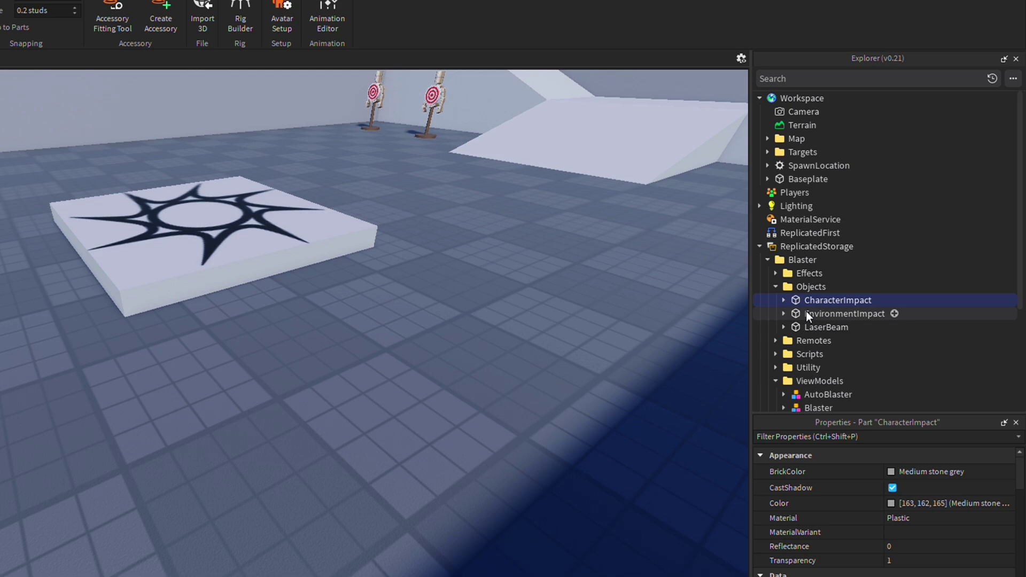
click(806, 314)
key(Down)
click(813, 300)
shift+click(821, 316)
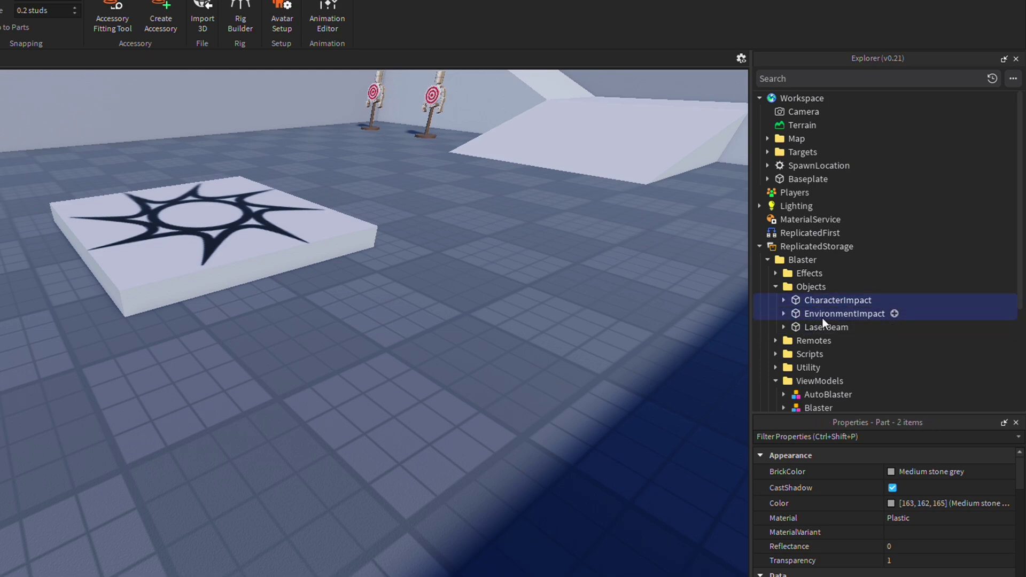
shift+click(818, 329)
Move CharacterImpact, EnvironmentImpact and LaserBeam into Workspace and focus on them
drag(807, 311, 786, 100)
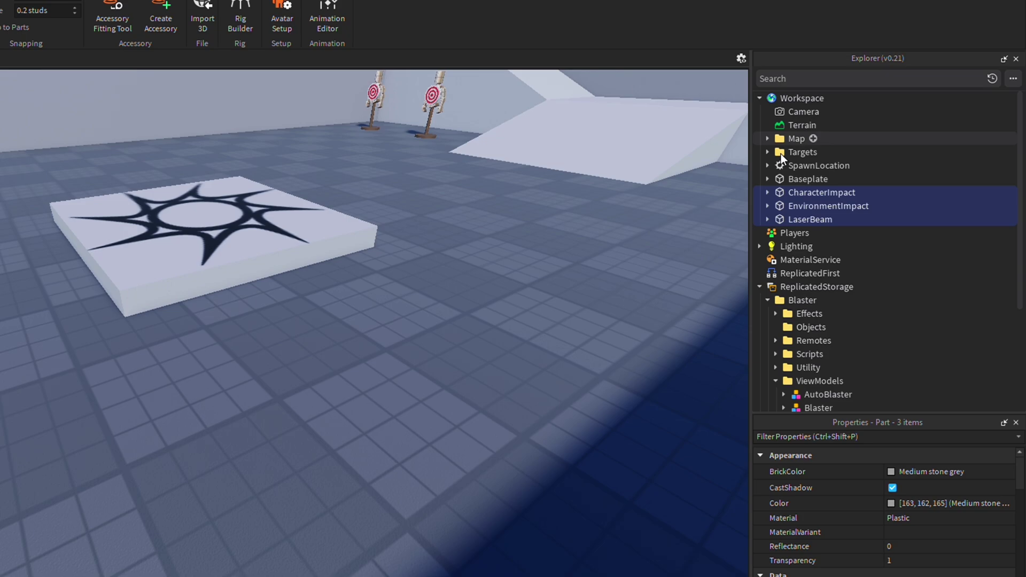
key(f)
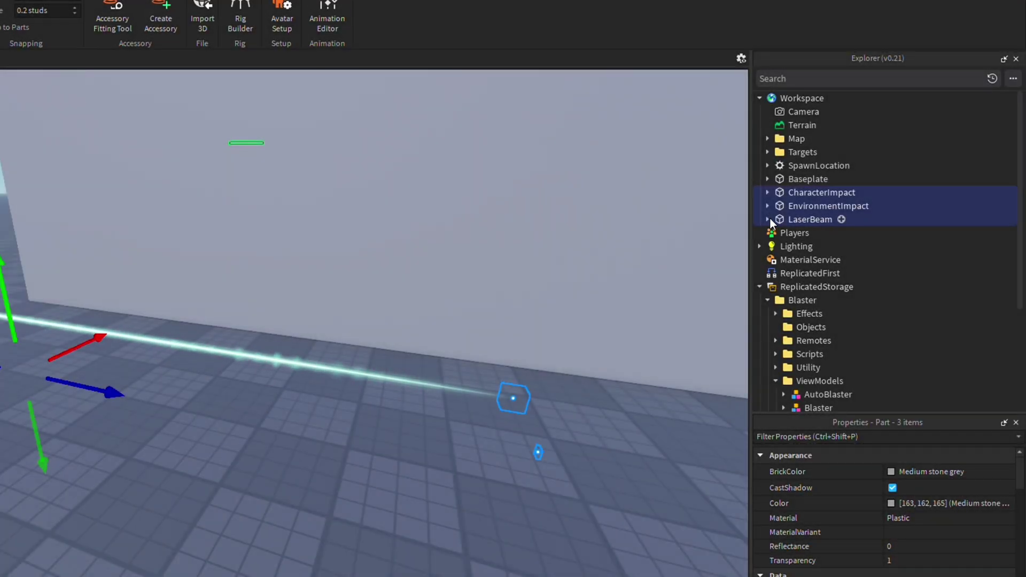
click(298, 535)
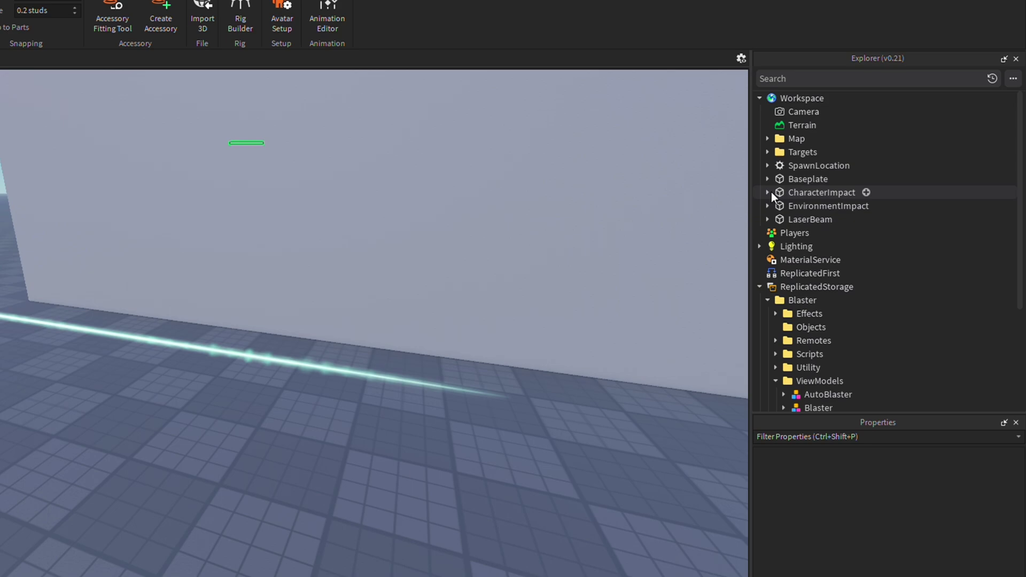
Enable EnvironmentImpact's CircleEmitter and SparkEmitter
click(768, 206)
click(802, 220)
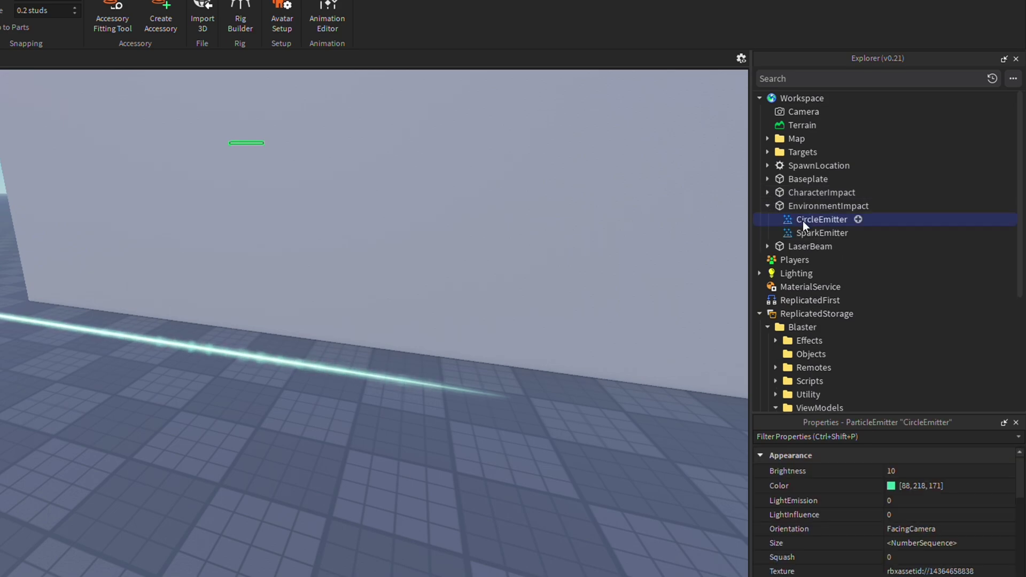
scroll(871, 508, down, 3)
scroll(876, 505, down, 2)
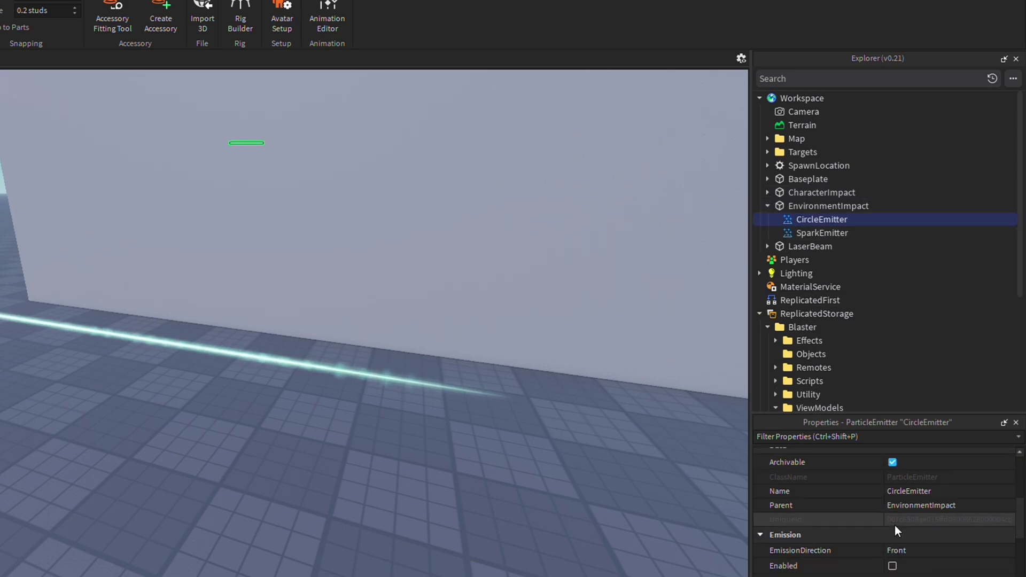
click(891, 566)
click(800, 235)
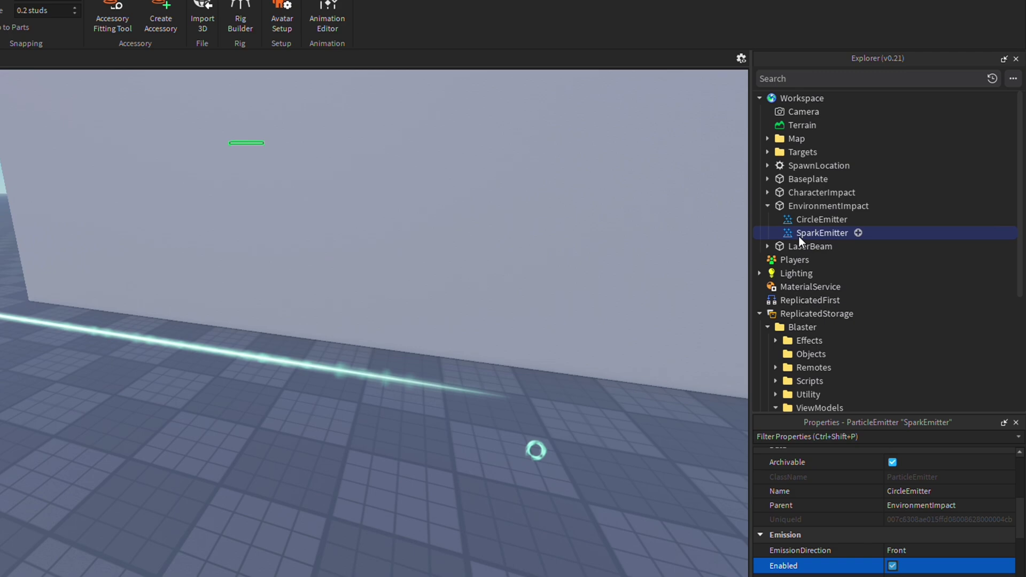
click(892, 566)
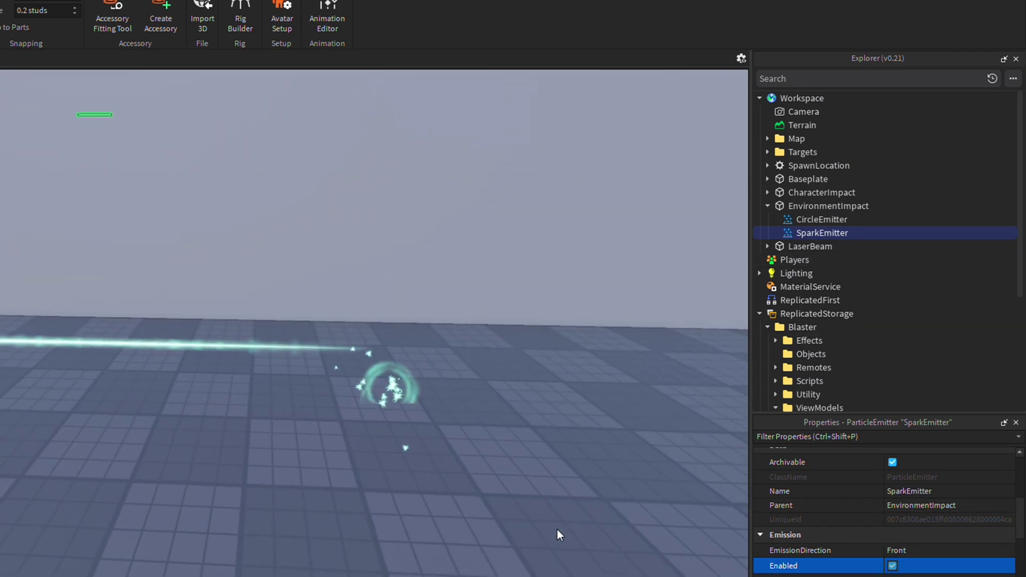
Enable CharacterImpact's CircleEmitter and SparkEmitter
click(767, 193)
click(822, 206)
click(892, 566)
click(822, 219)
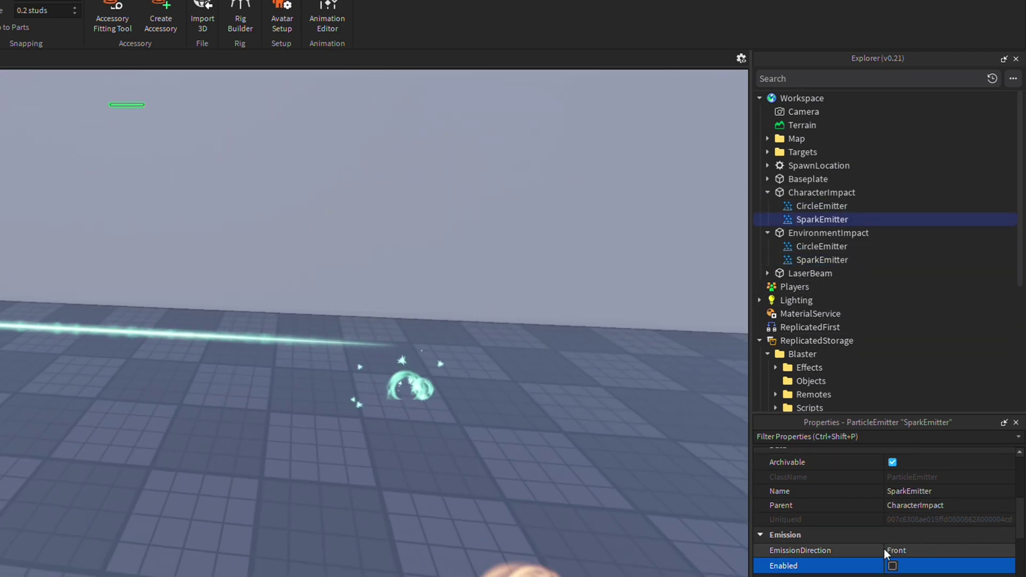
click(892, 566)
click(259, 9)
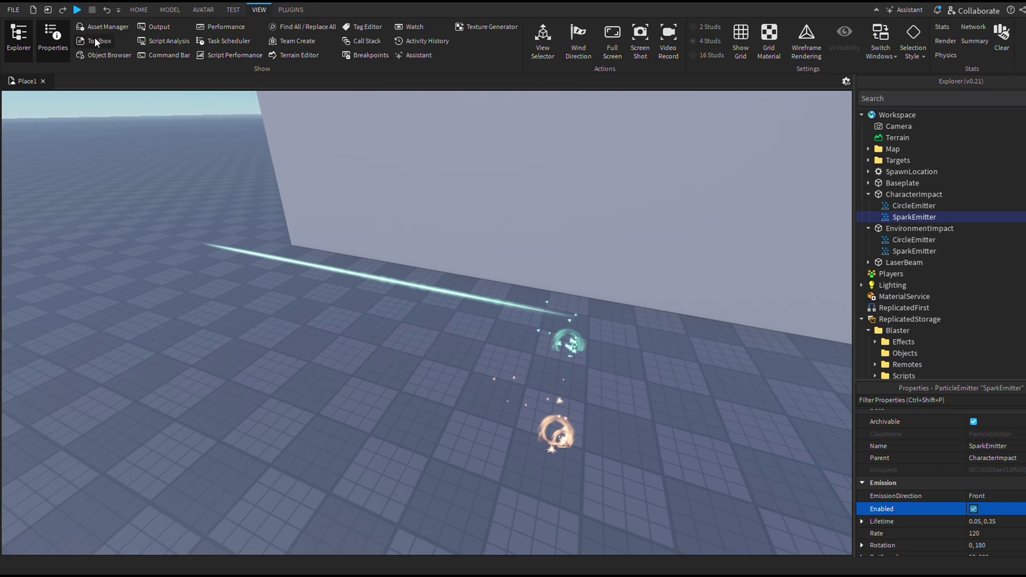
Search the Toolbox decals for 'explosion'
click(95, 39)
triple_click(165, 115)
text(explosio)
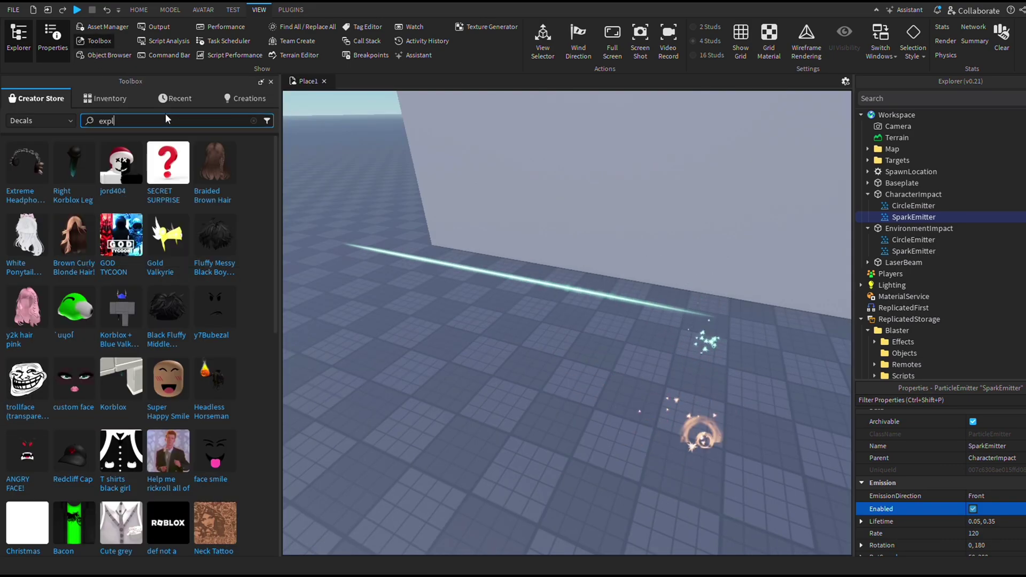
text(n)
key(Return)
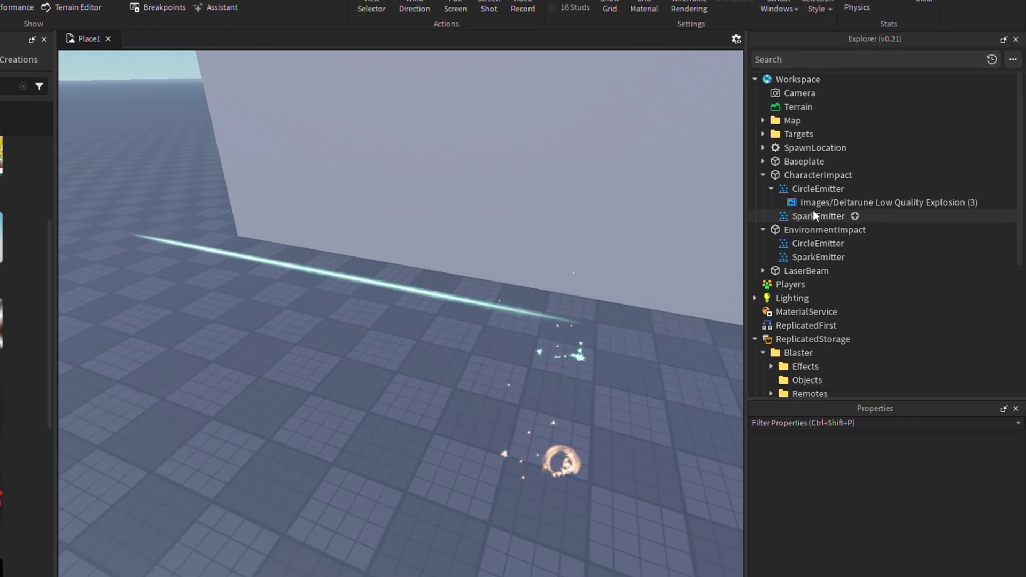
click(906, 469)
key(ctrl+c)
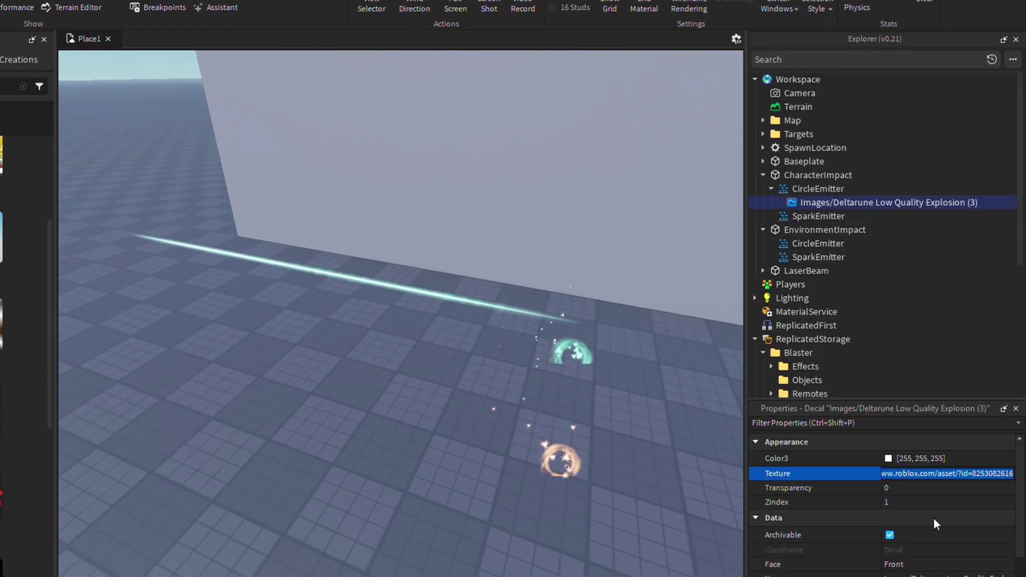
click(815, 217)
click(889, 488)
click(915, 559)
key(ctrl+v)
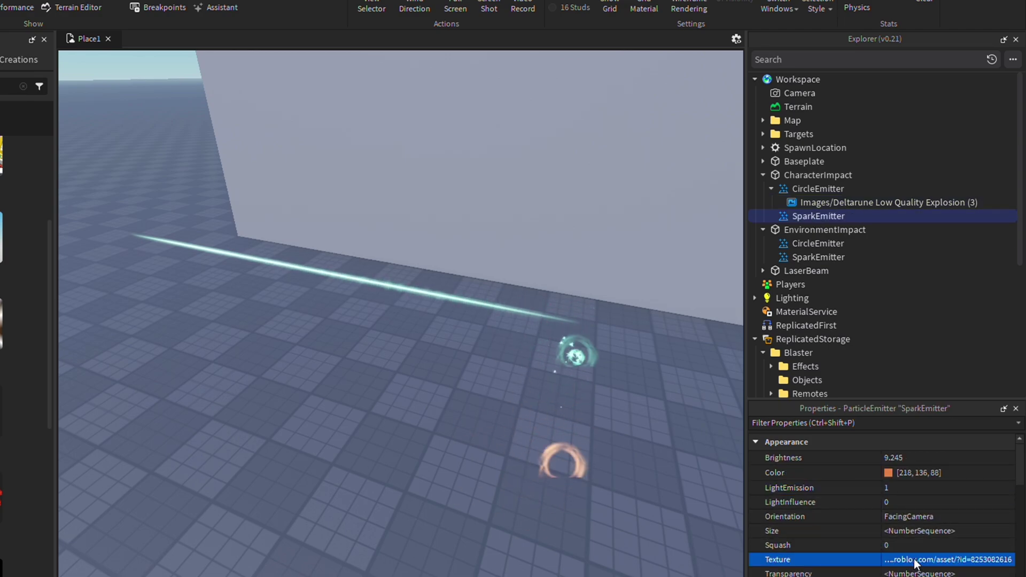
click(915, 572)
Set Transparency to 1 on LaserBeam's CoreBeam and OtherBeam
double_click(777, 271)
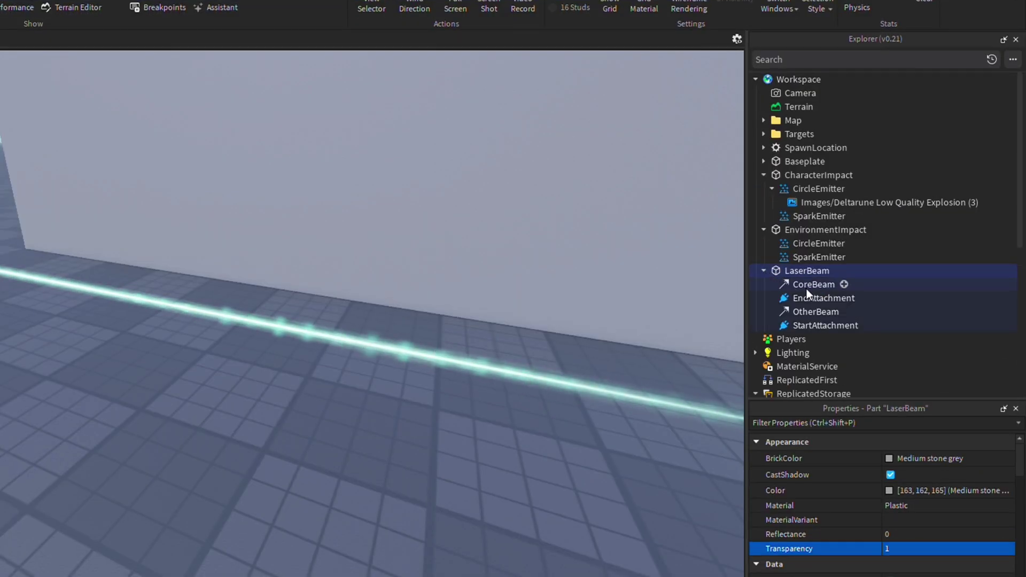
click(806, 289)
scroll(851, 519, down, 1)
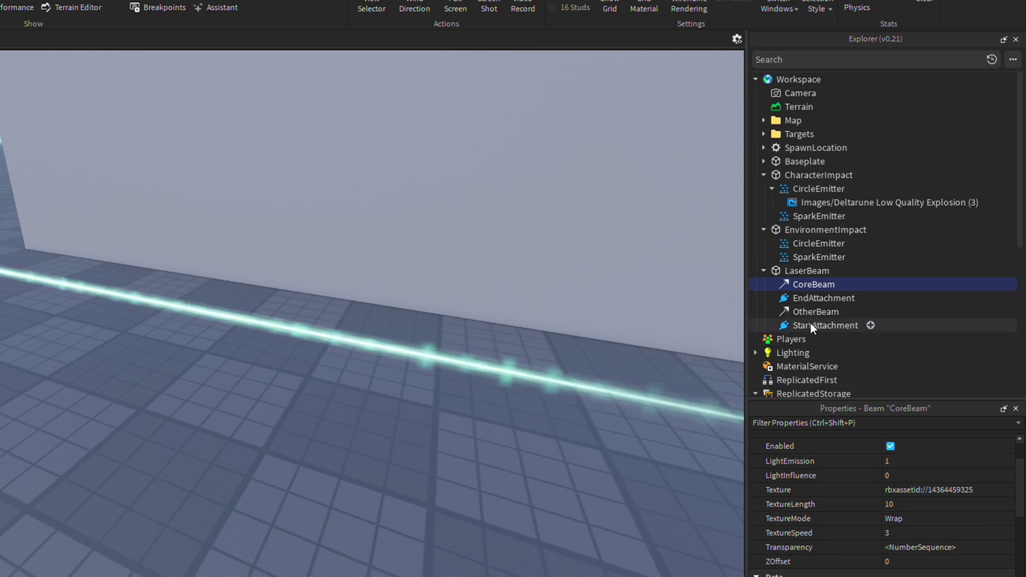
click(902, 547)
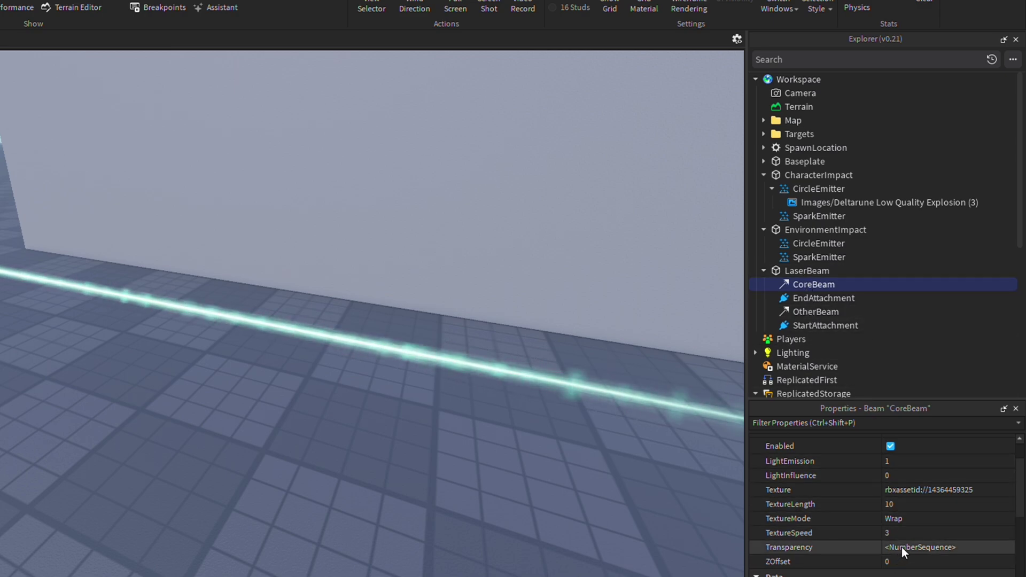
click(902, 547)
text(1)
key(Return)
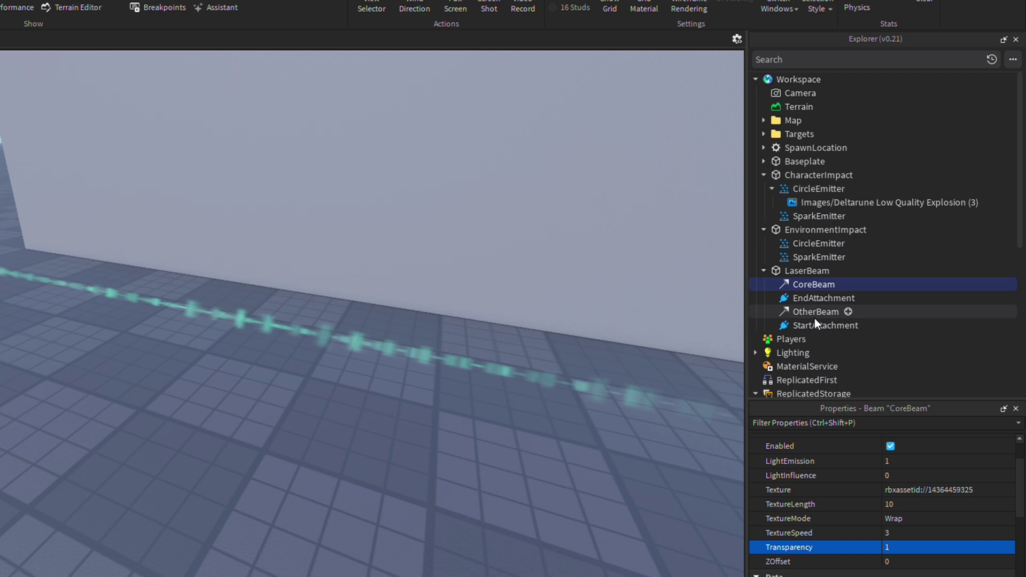
click(815, 311)
click(915, 547)
text(1)
key(Return)
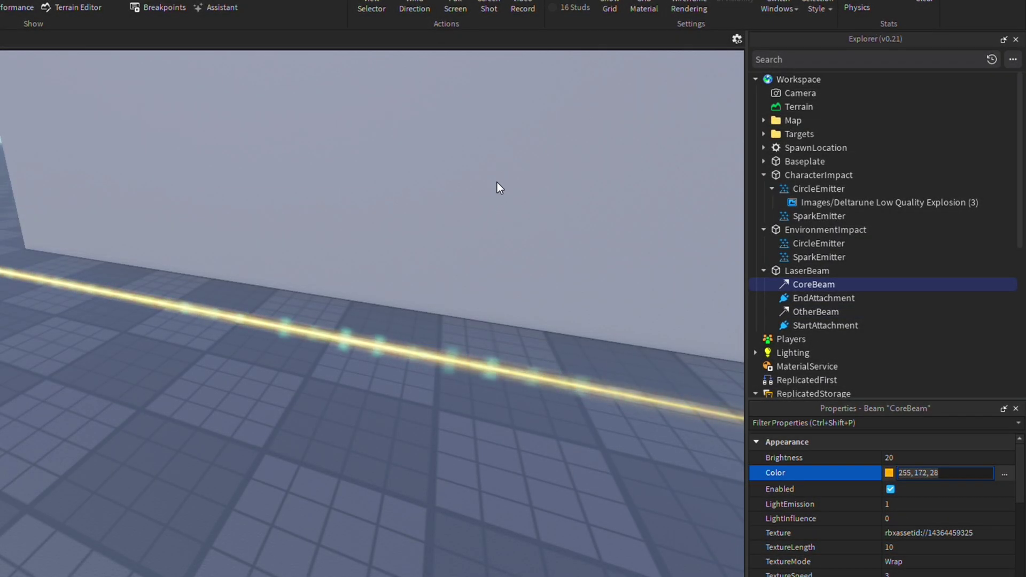
Colour CoreBeam 255, 93, 12 and OtherBeam 218, 114, 10
text(255, 93, 12)
key(Return)
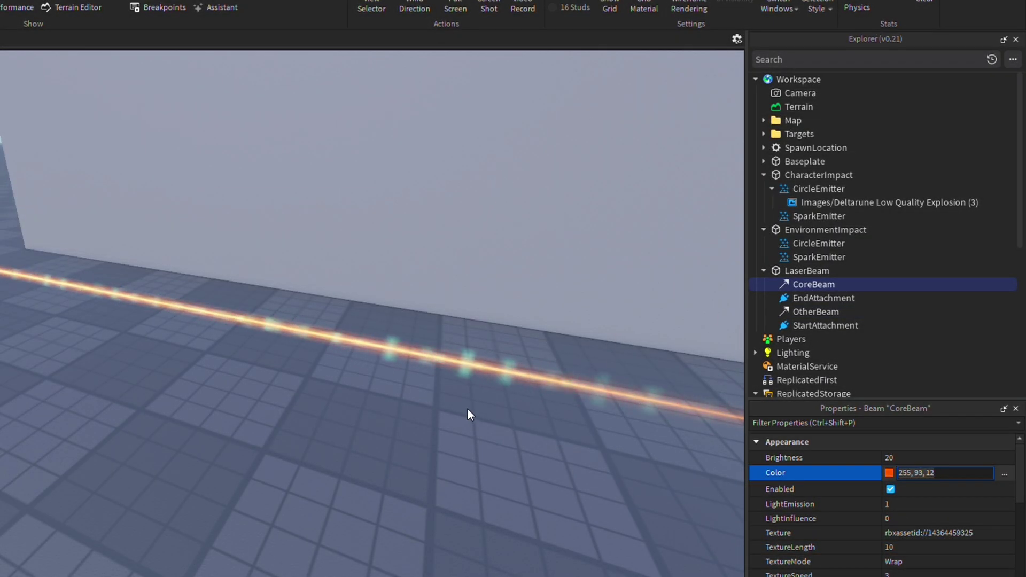
click(815, 311)
click(889, 472)
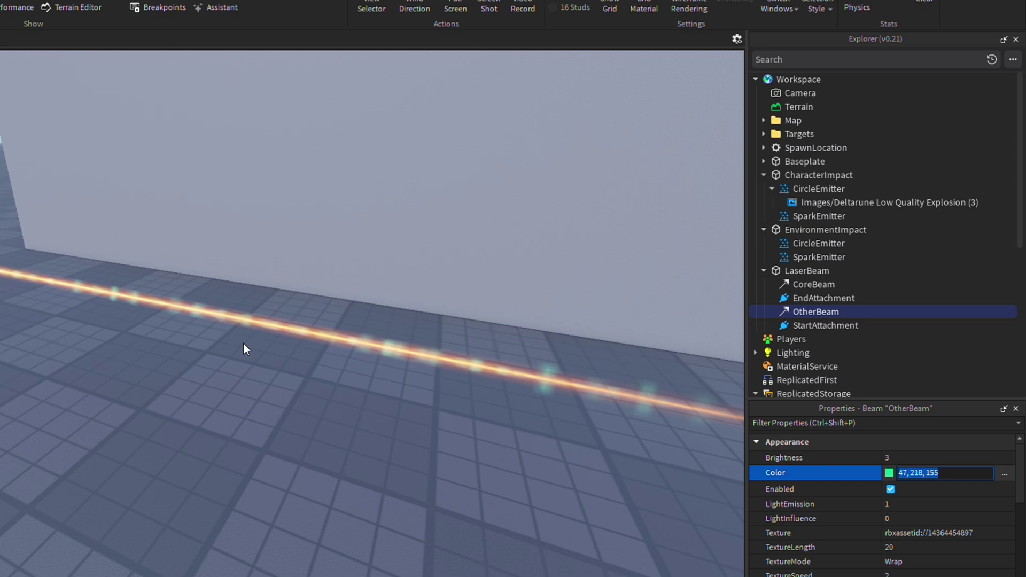
text(218, 114, 10)
key(Return)
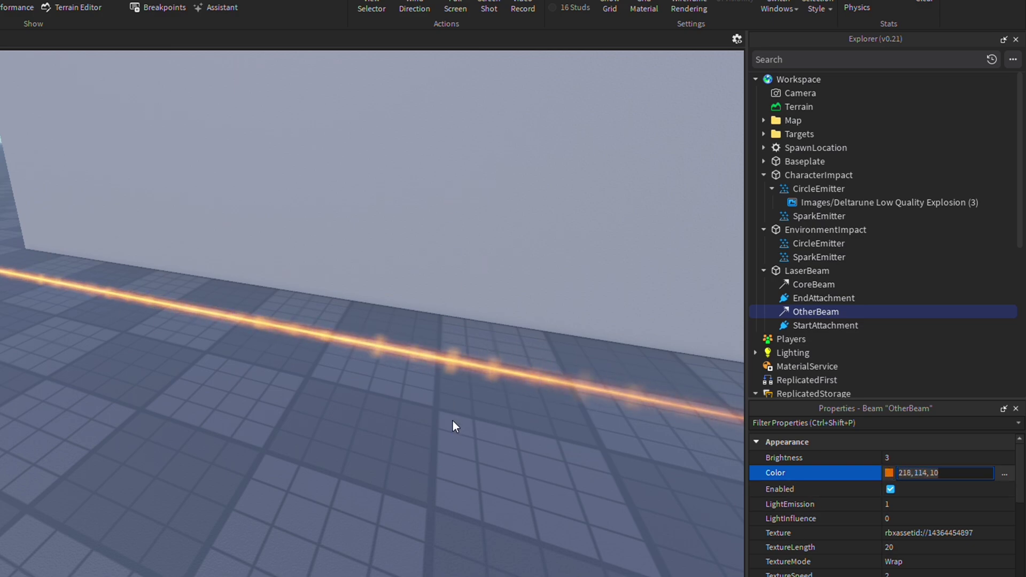
drag(453, 415, 481, 332)
Check the Circle and Spark emitters of EnvironmentImpact and CharacterImpact, switching the impact emitters off
key(f)
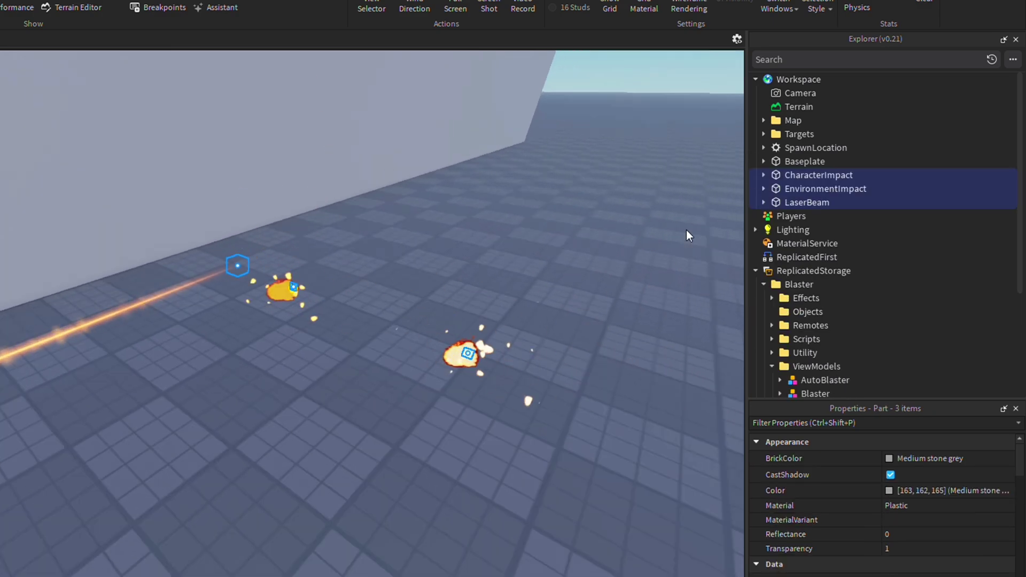
click(786, 202)
click(763, 189)
click(796, 202)
scroll(883, 512, down, 5)
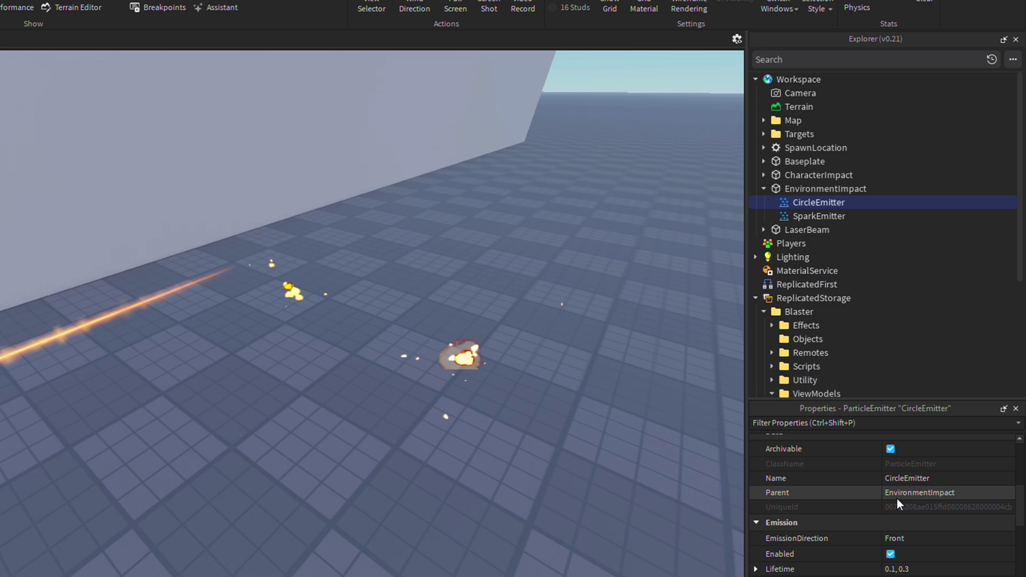
click(890, 556)
click(819, 216)
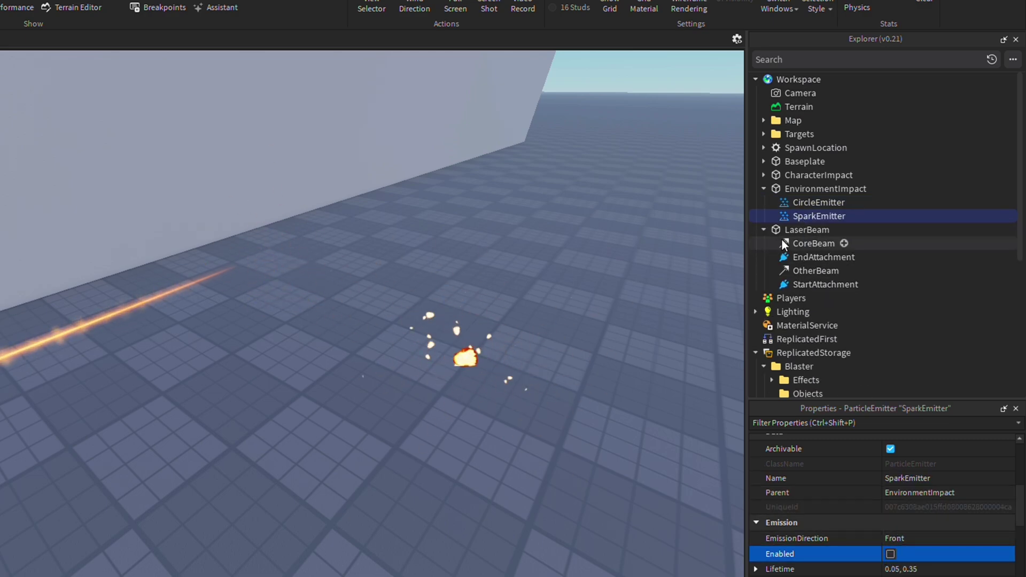
click(763, 175)
click(818, 189)
click(819, 202)
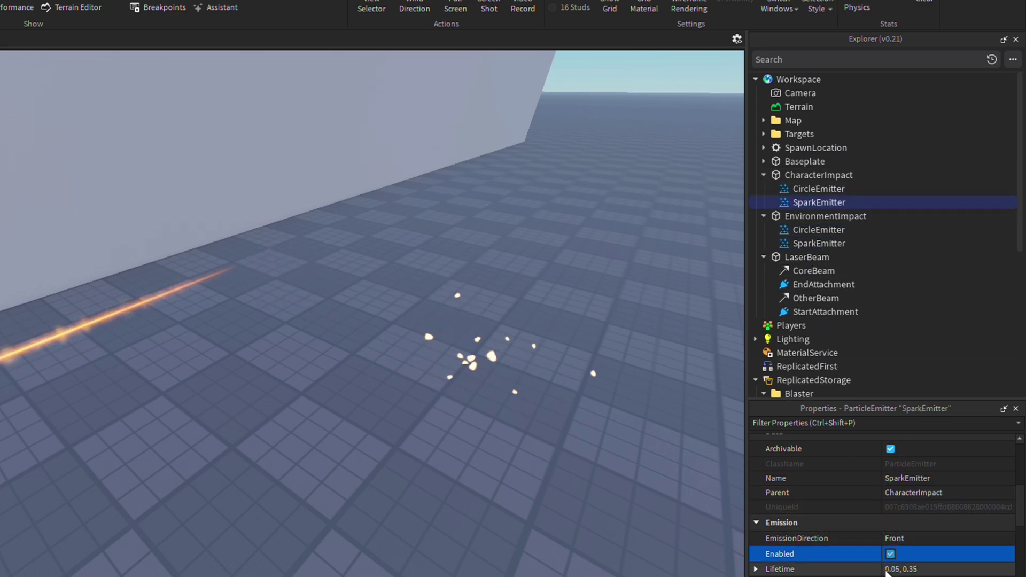
Collapse CharacterImpact, EnvironmentImpact and LaserBeam and drag them into ReplicatedStorage > Blaster > Objects
click(763, 175)
click(764, 188)
click(763, 202)
click(799, 175)
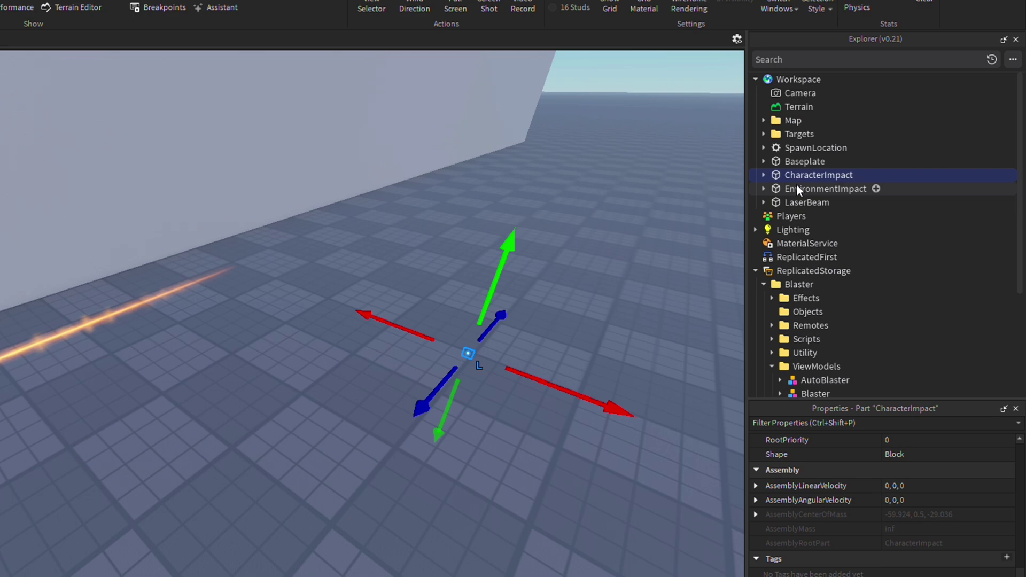
drag(822, 339, 797, 309)
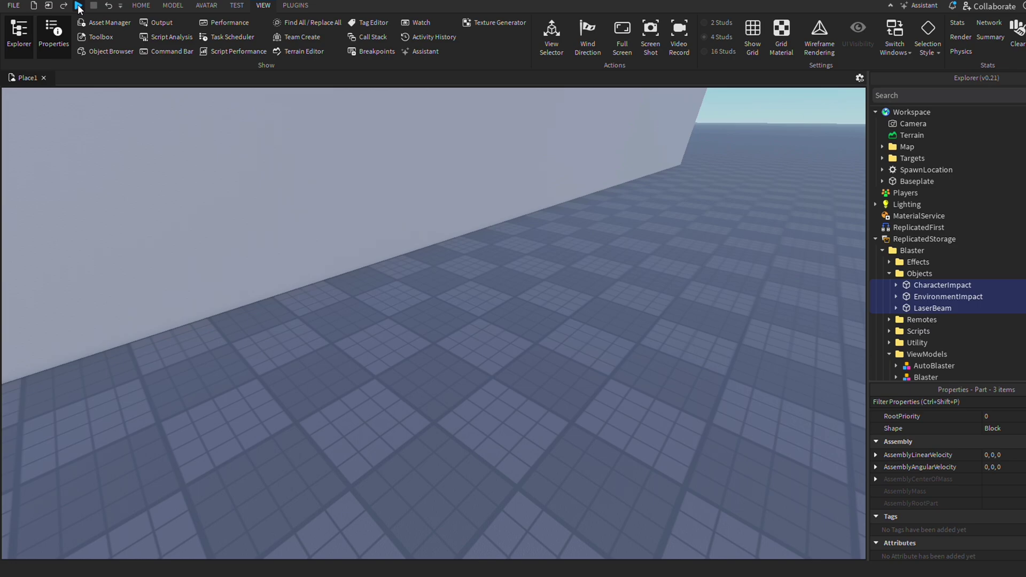
Start a playtest and empty the first magazine into the centre target
click(79, 8)
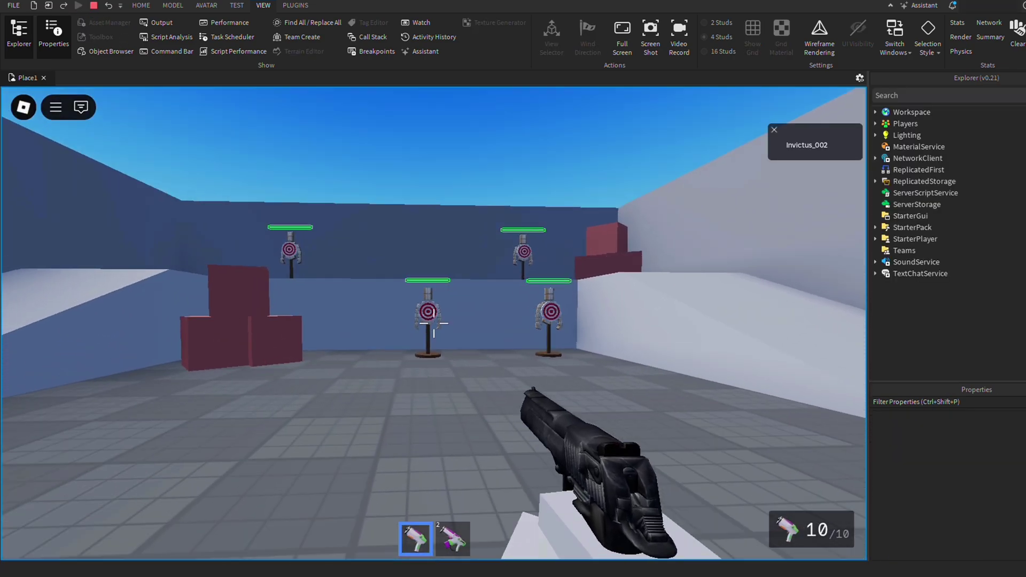
click(434, 323)
click(433, 324)
click(433, 324)
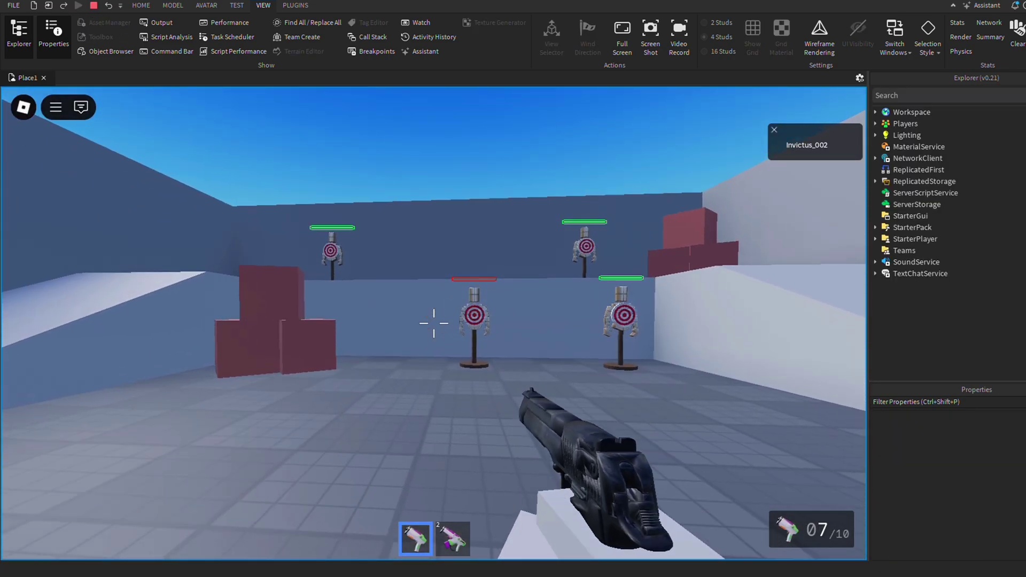
click(433, 323)
click(434, 323)
click(433, 323)
click(433, 323)
click(433, 323)
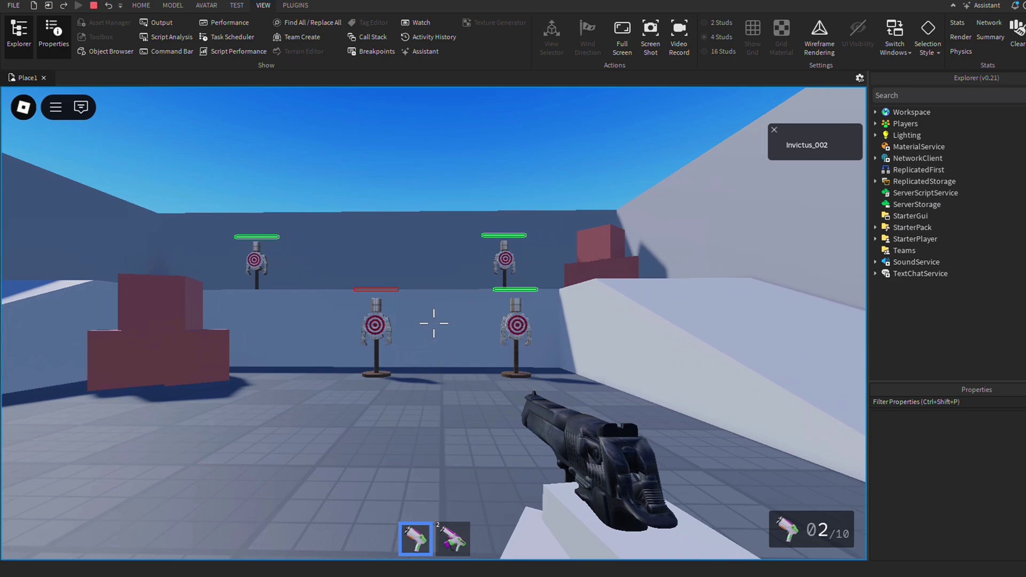
click(433, 323)
click(433, 323)
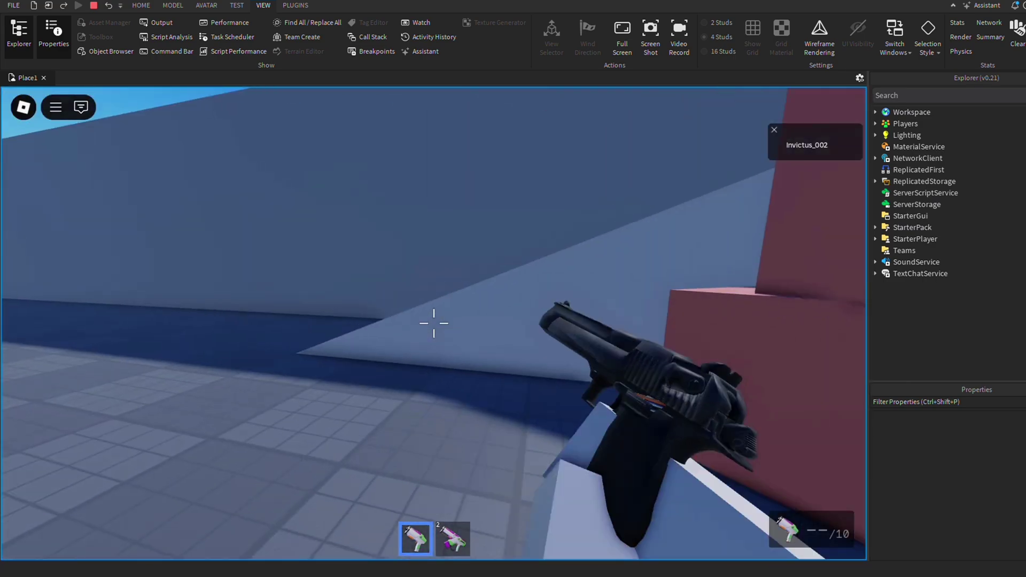
Keep shooting the targets after reloading to watch the orange flashes and impacts, reloading again
click(433, 323)
click(434, 323)
click(433, 323)
click(434, 323)
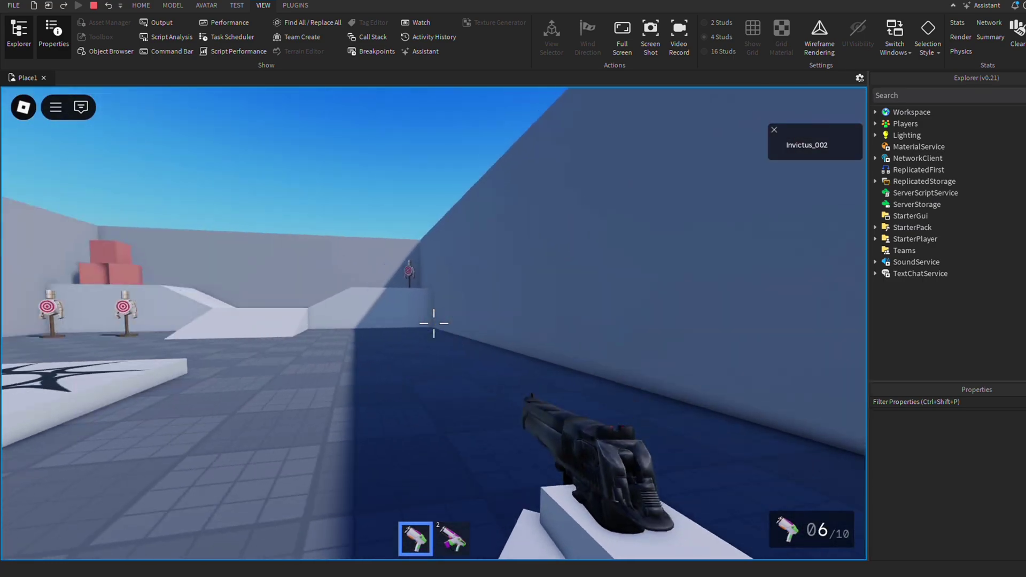
click(434, 323)
click(433, 323)
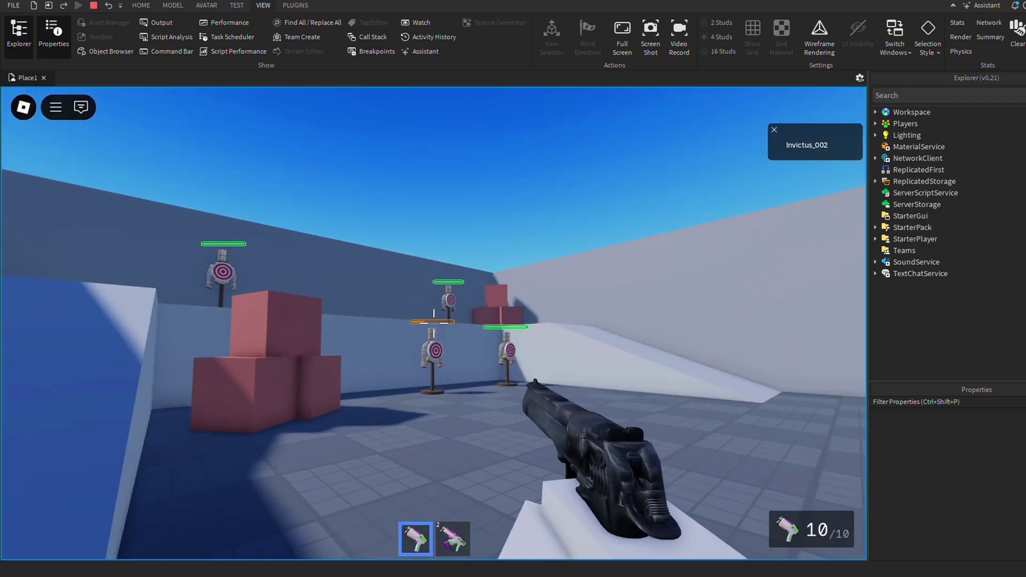
click(433, 323)
click(433, 324)
click(433, 323)
click(433, 324)
click(433, 323)
click(433, 323)
click(433, 323)
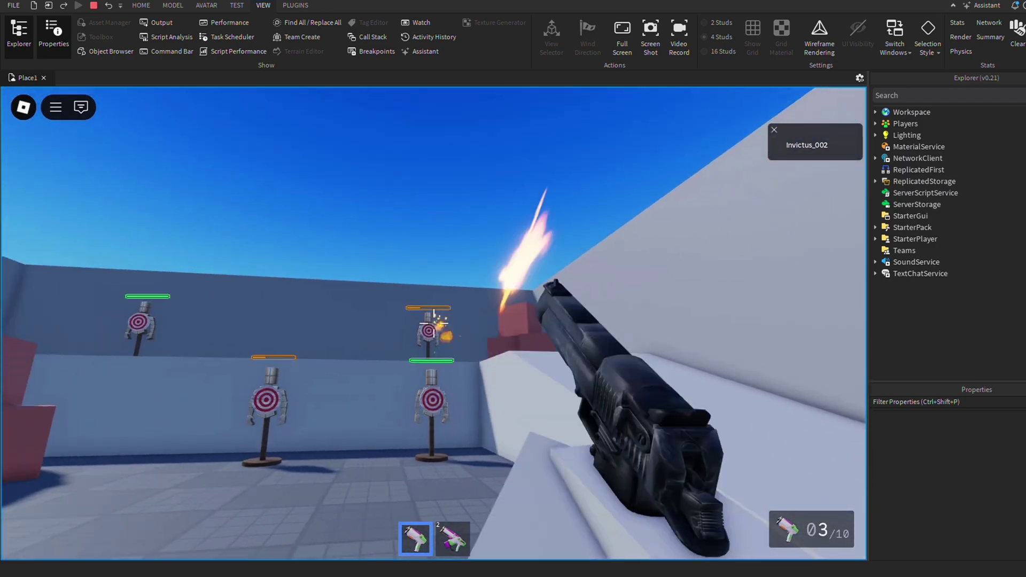
click(433, 323)
click(434, 323)
click(434, 323)
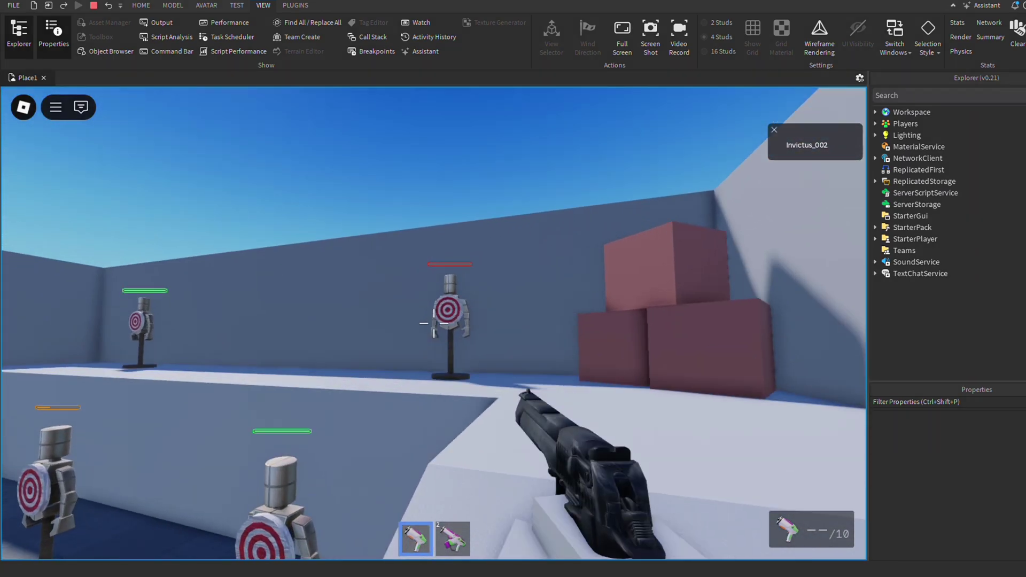
click(434, 324)
click(434, 324)
click(434, 324)
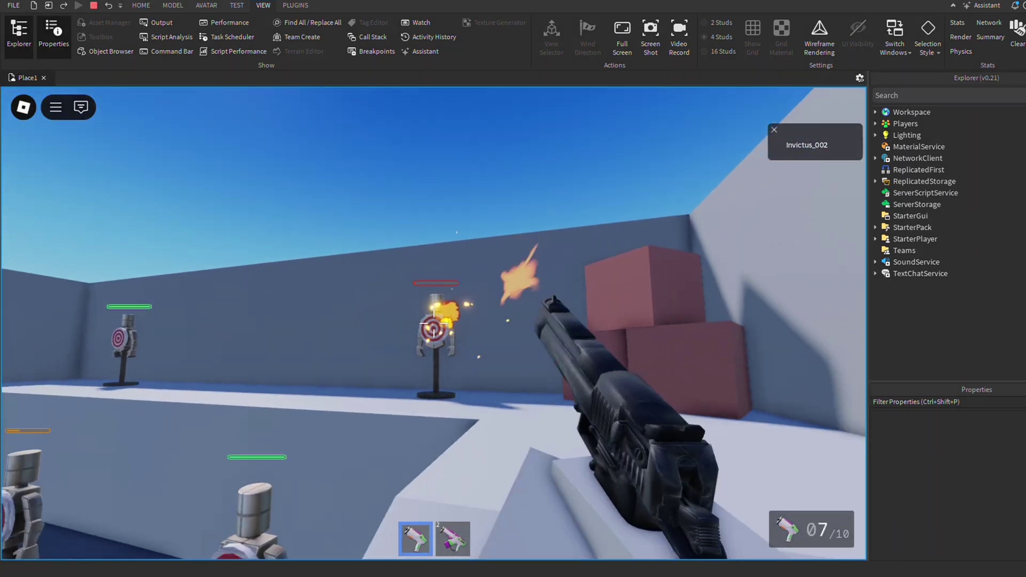
key(r)
click(434, 323)
click(434, 324)
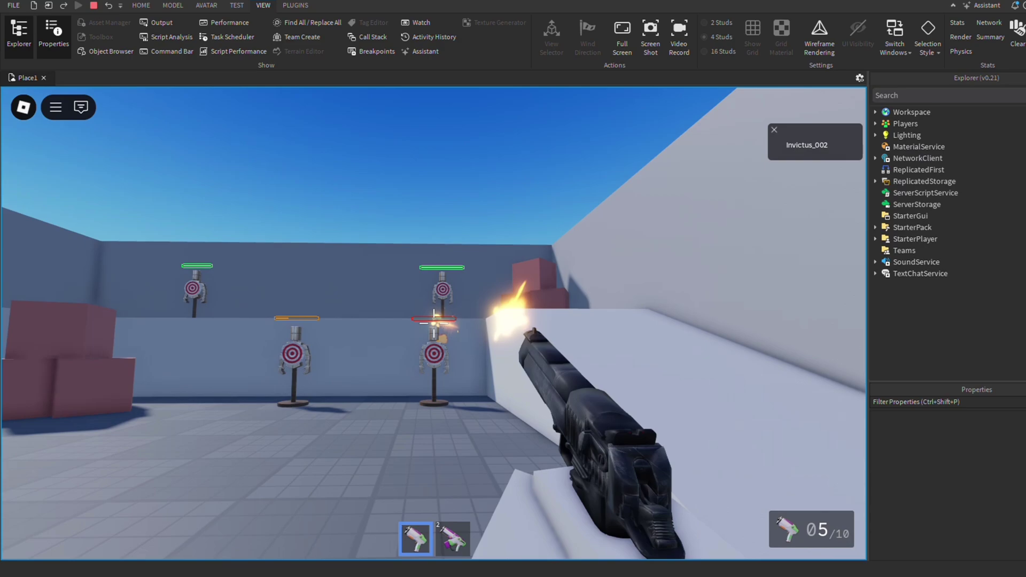
key(r)
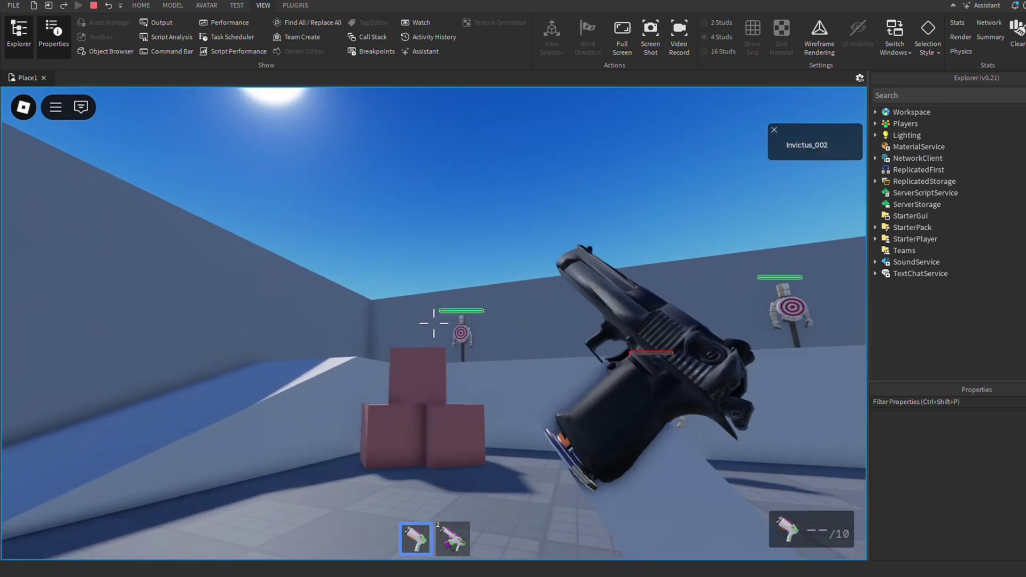